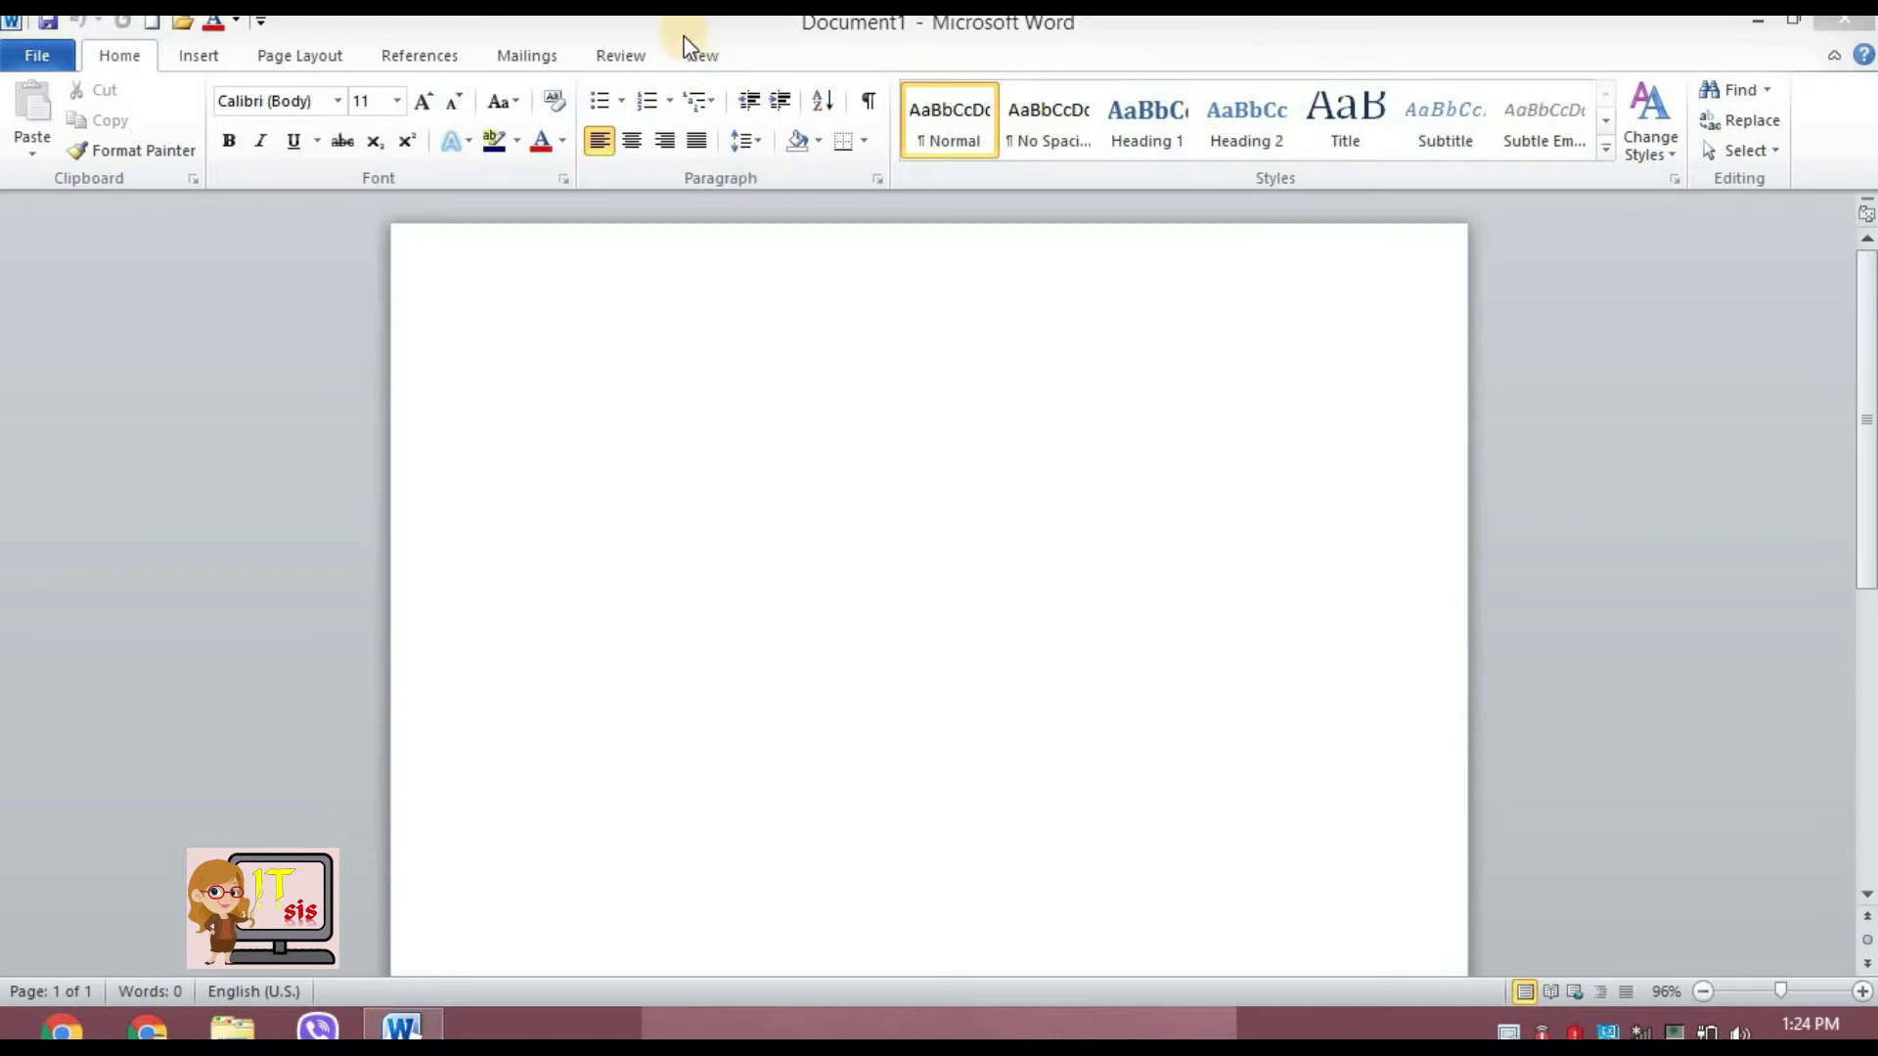
- Turn on the Ruler option on the View tab so rulers frame the blank page
click(703, 59)
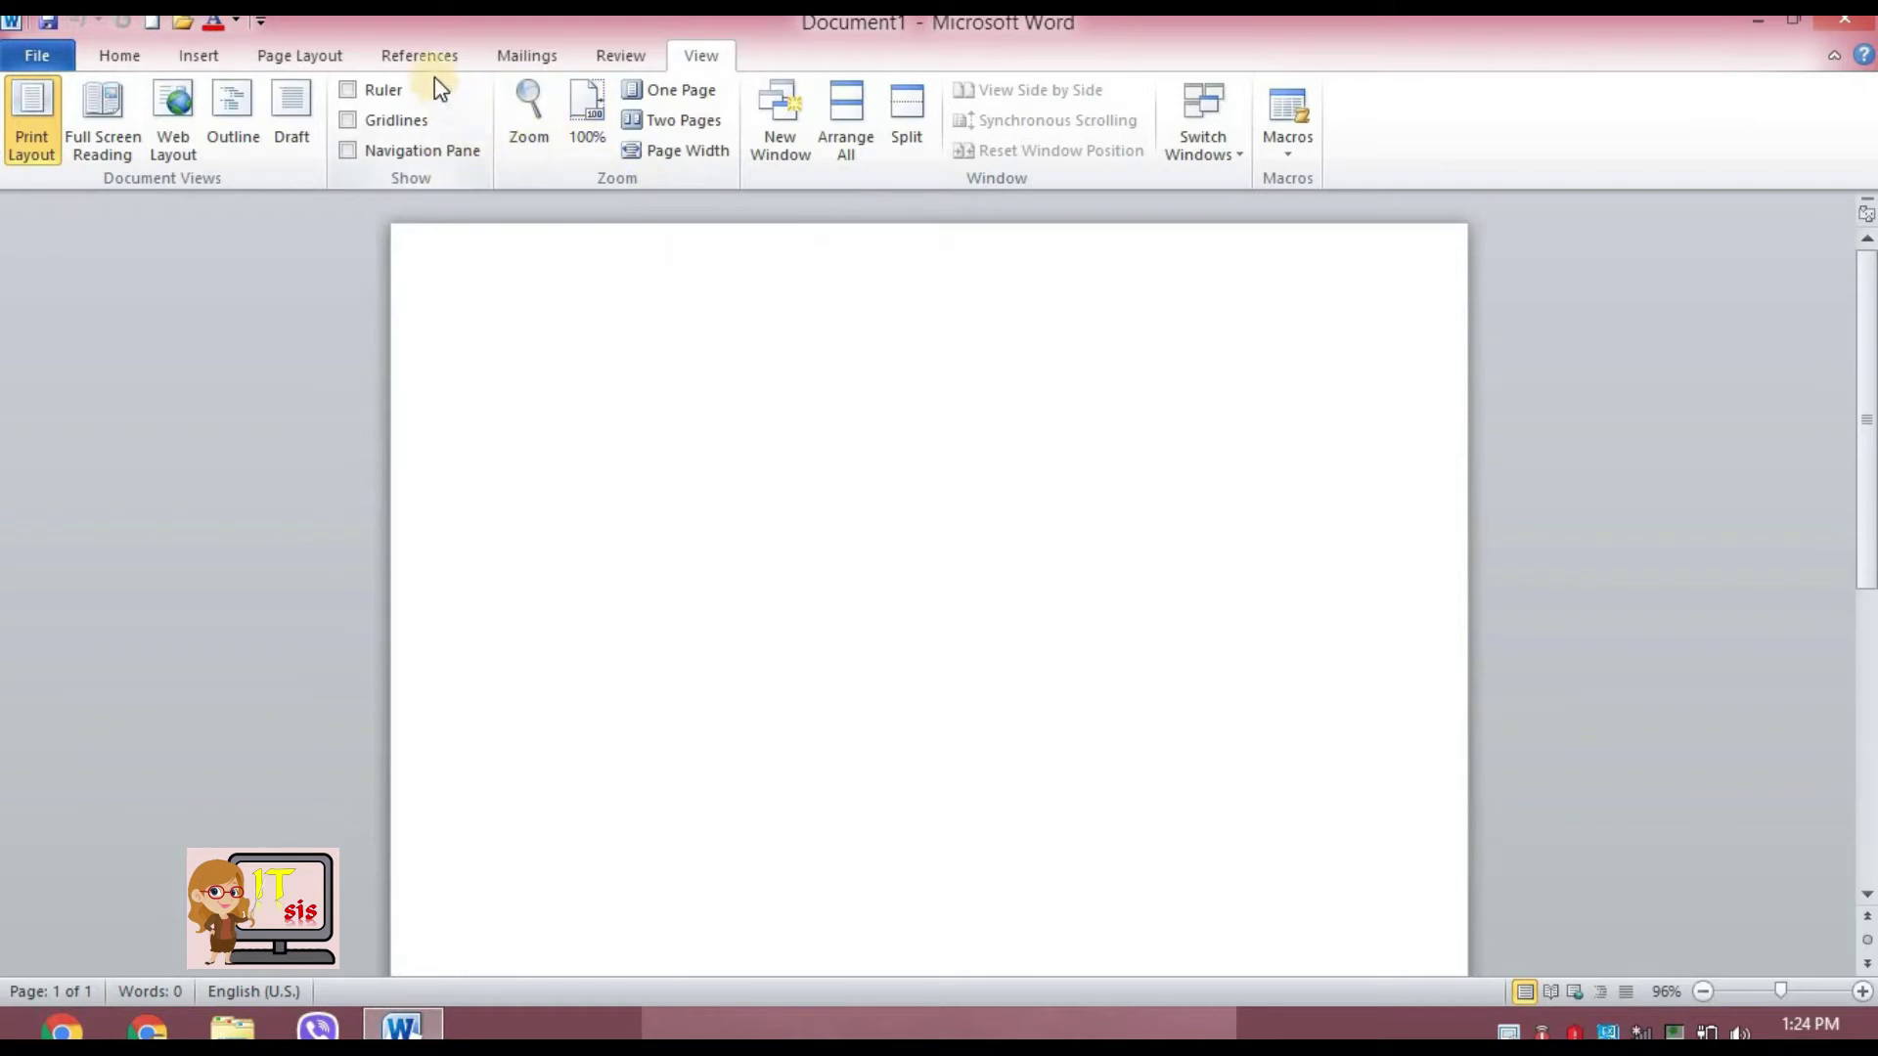
click(349, 91)
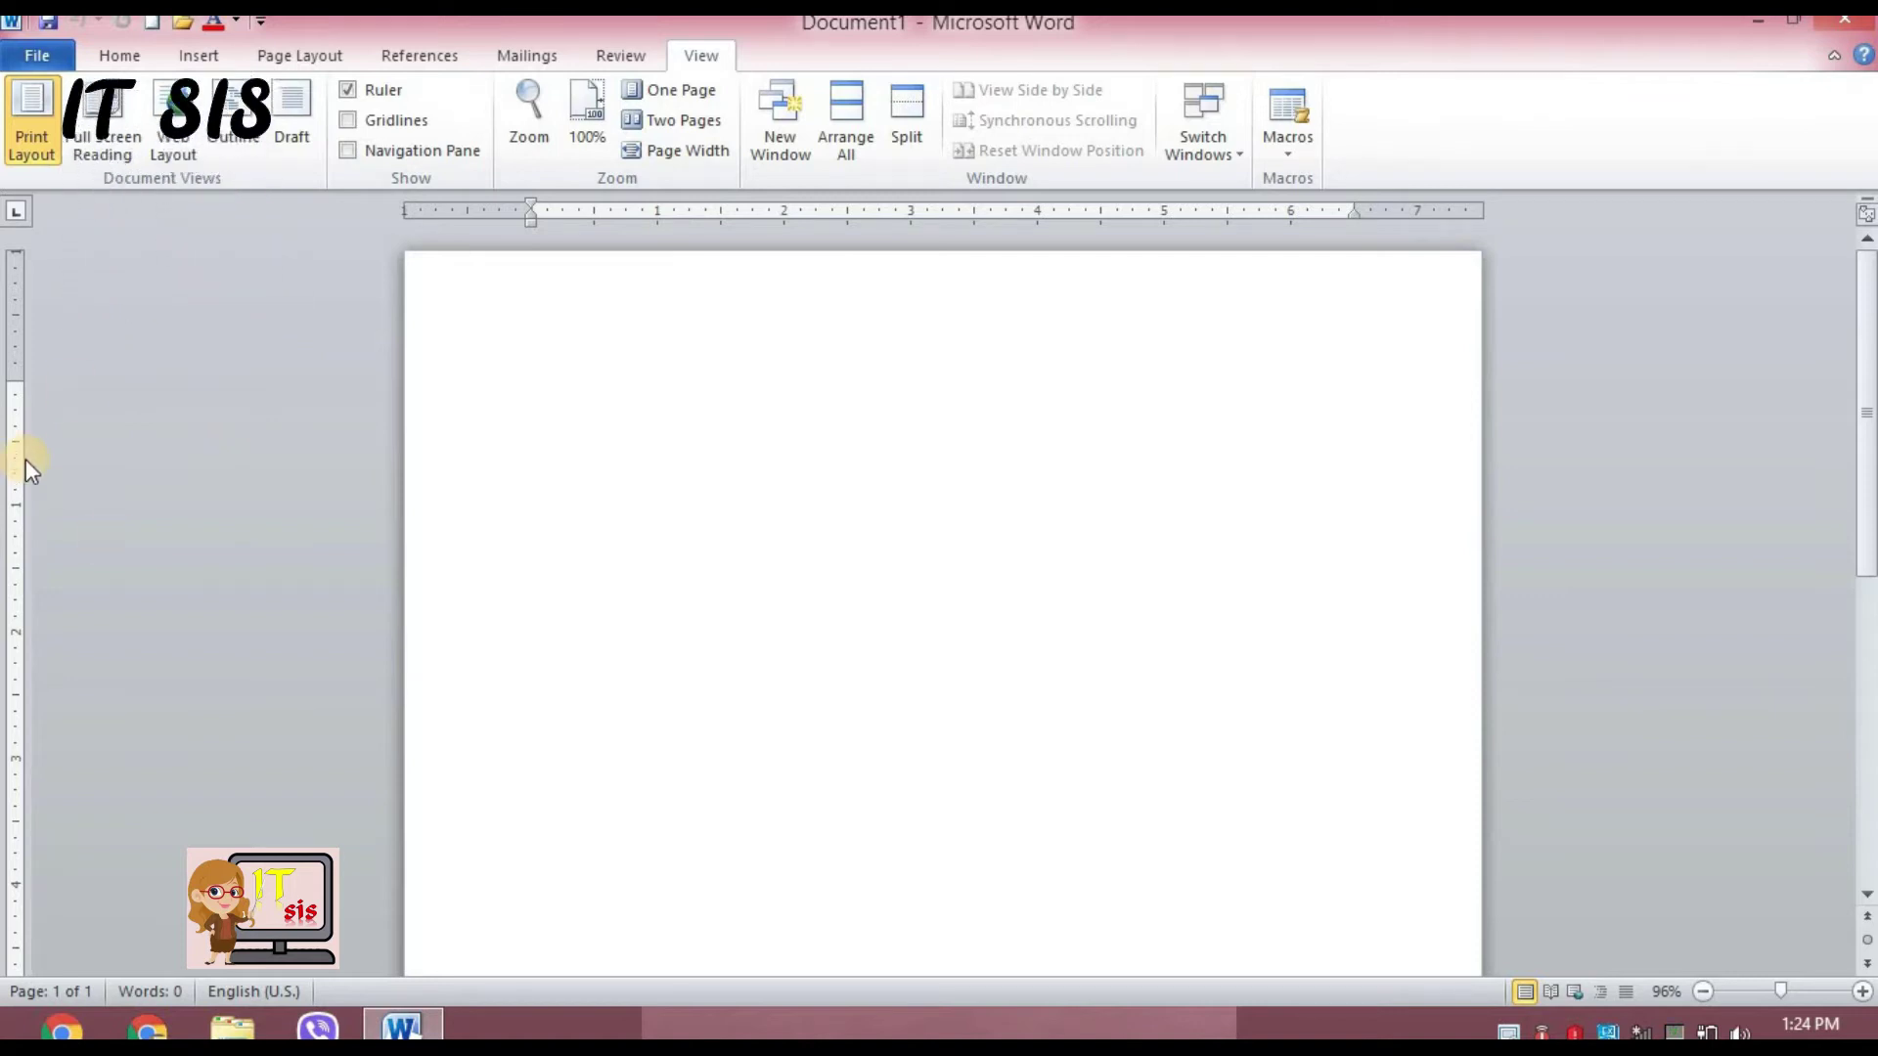
- Turn on Gridlines on the View tab to lay a square grid over the page
click(348, 119)
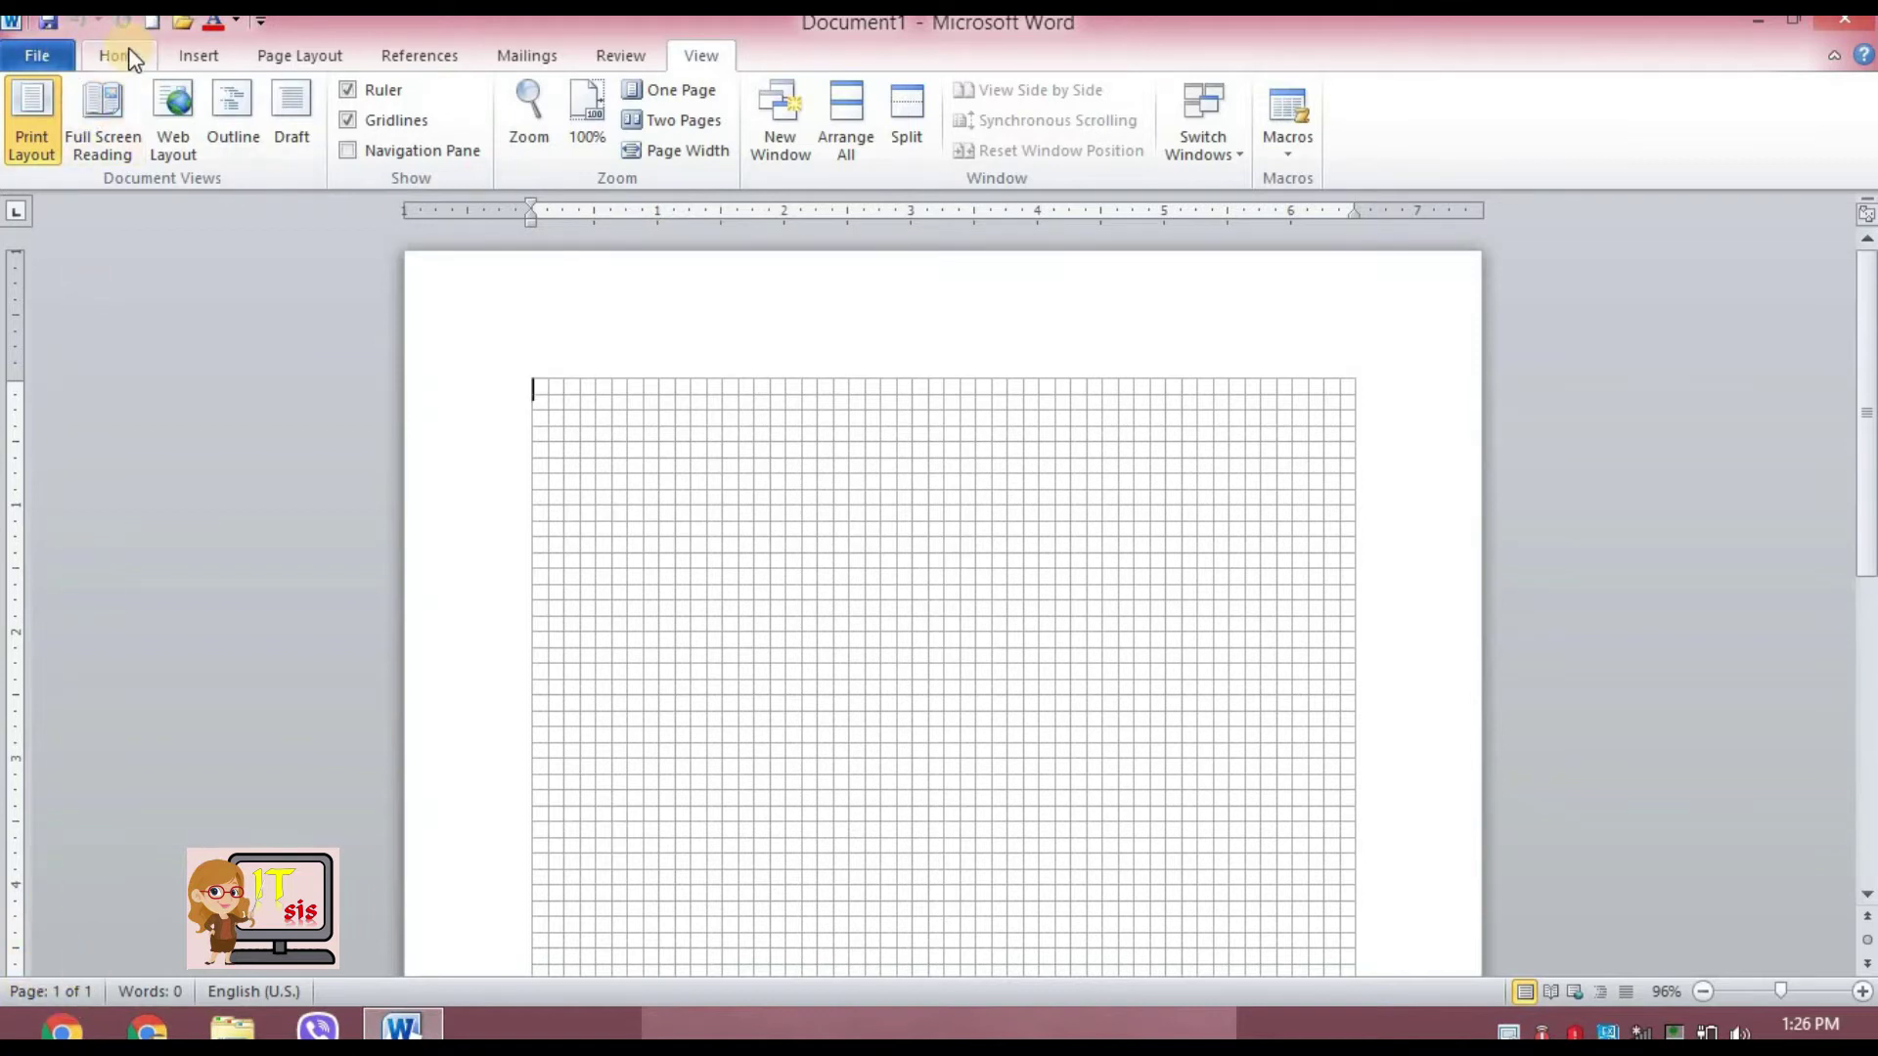
- Insert a second blank page and switch to the Two Pages view
click(196, 57)
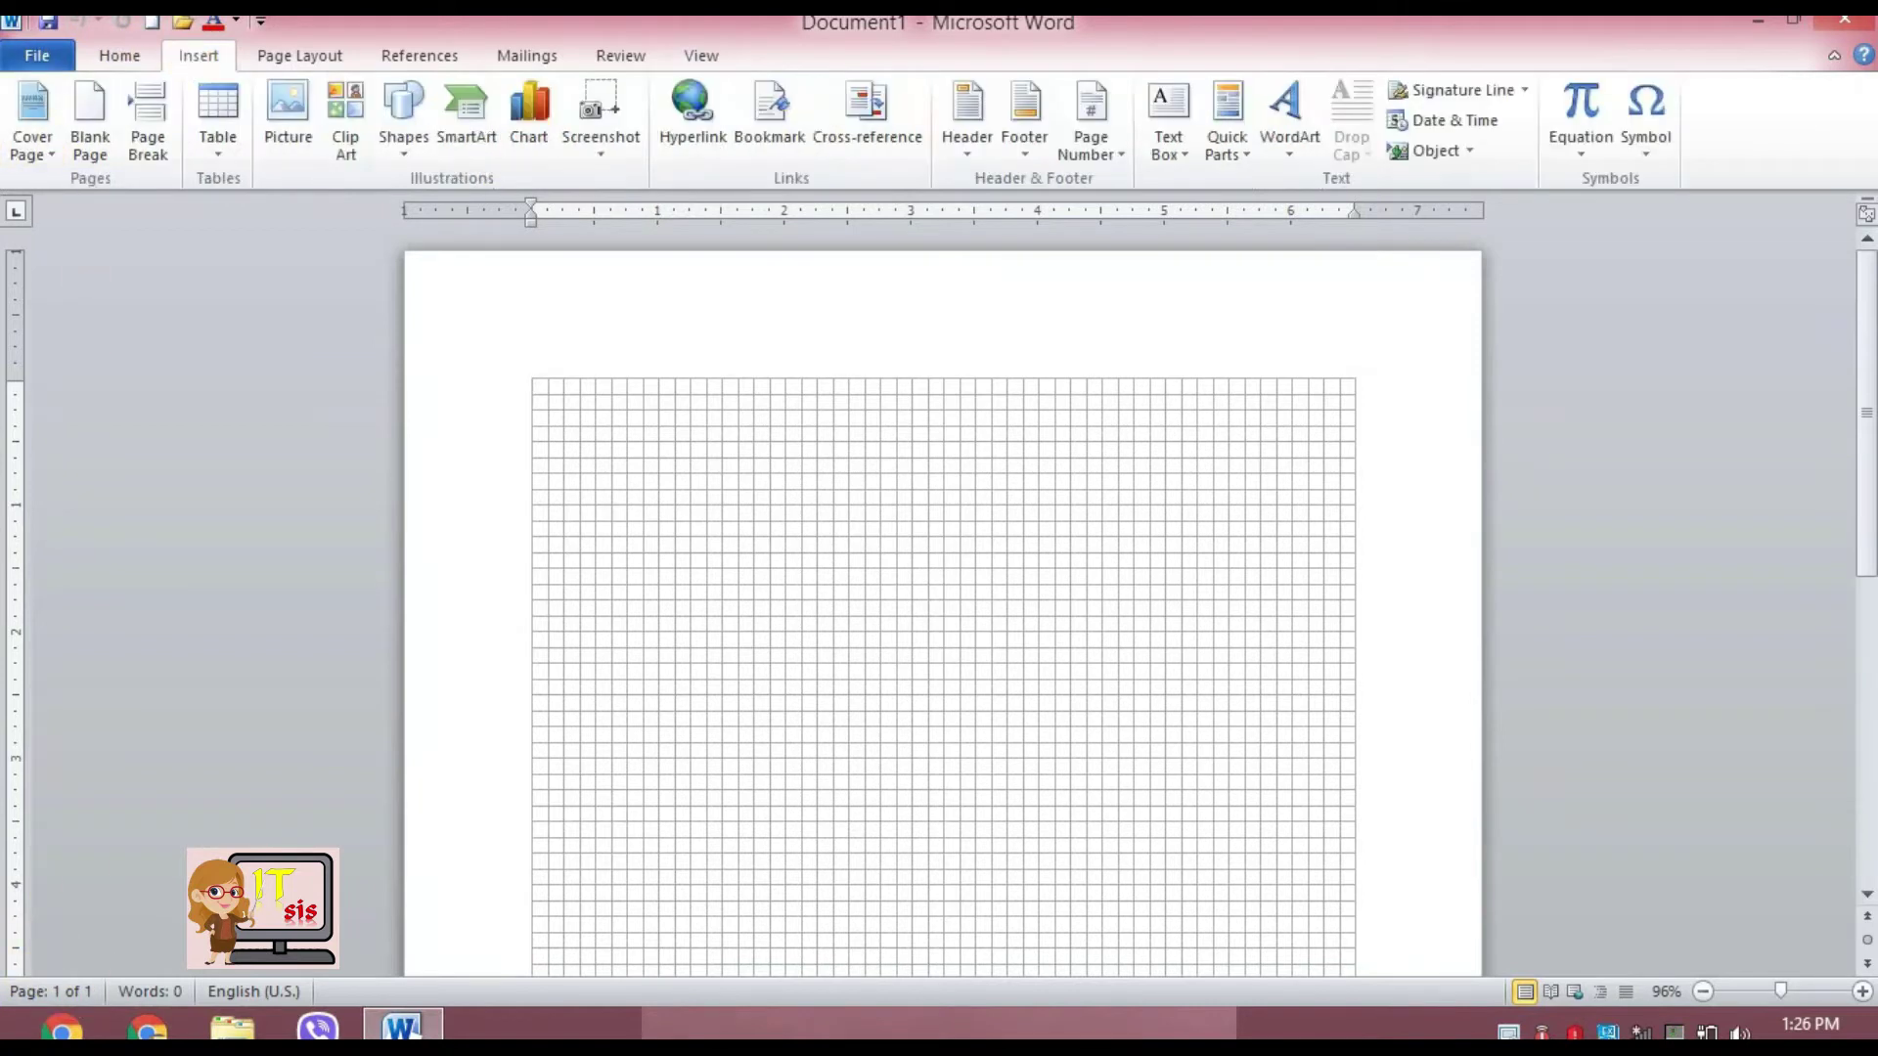
click(90, 117)
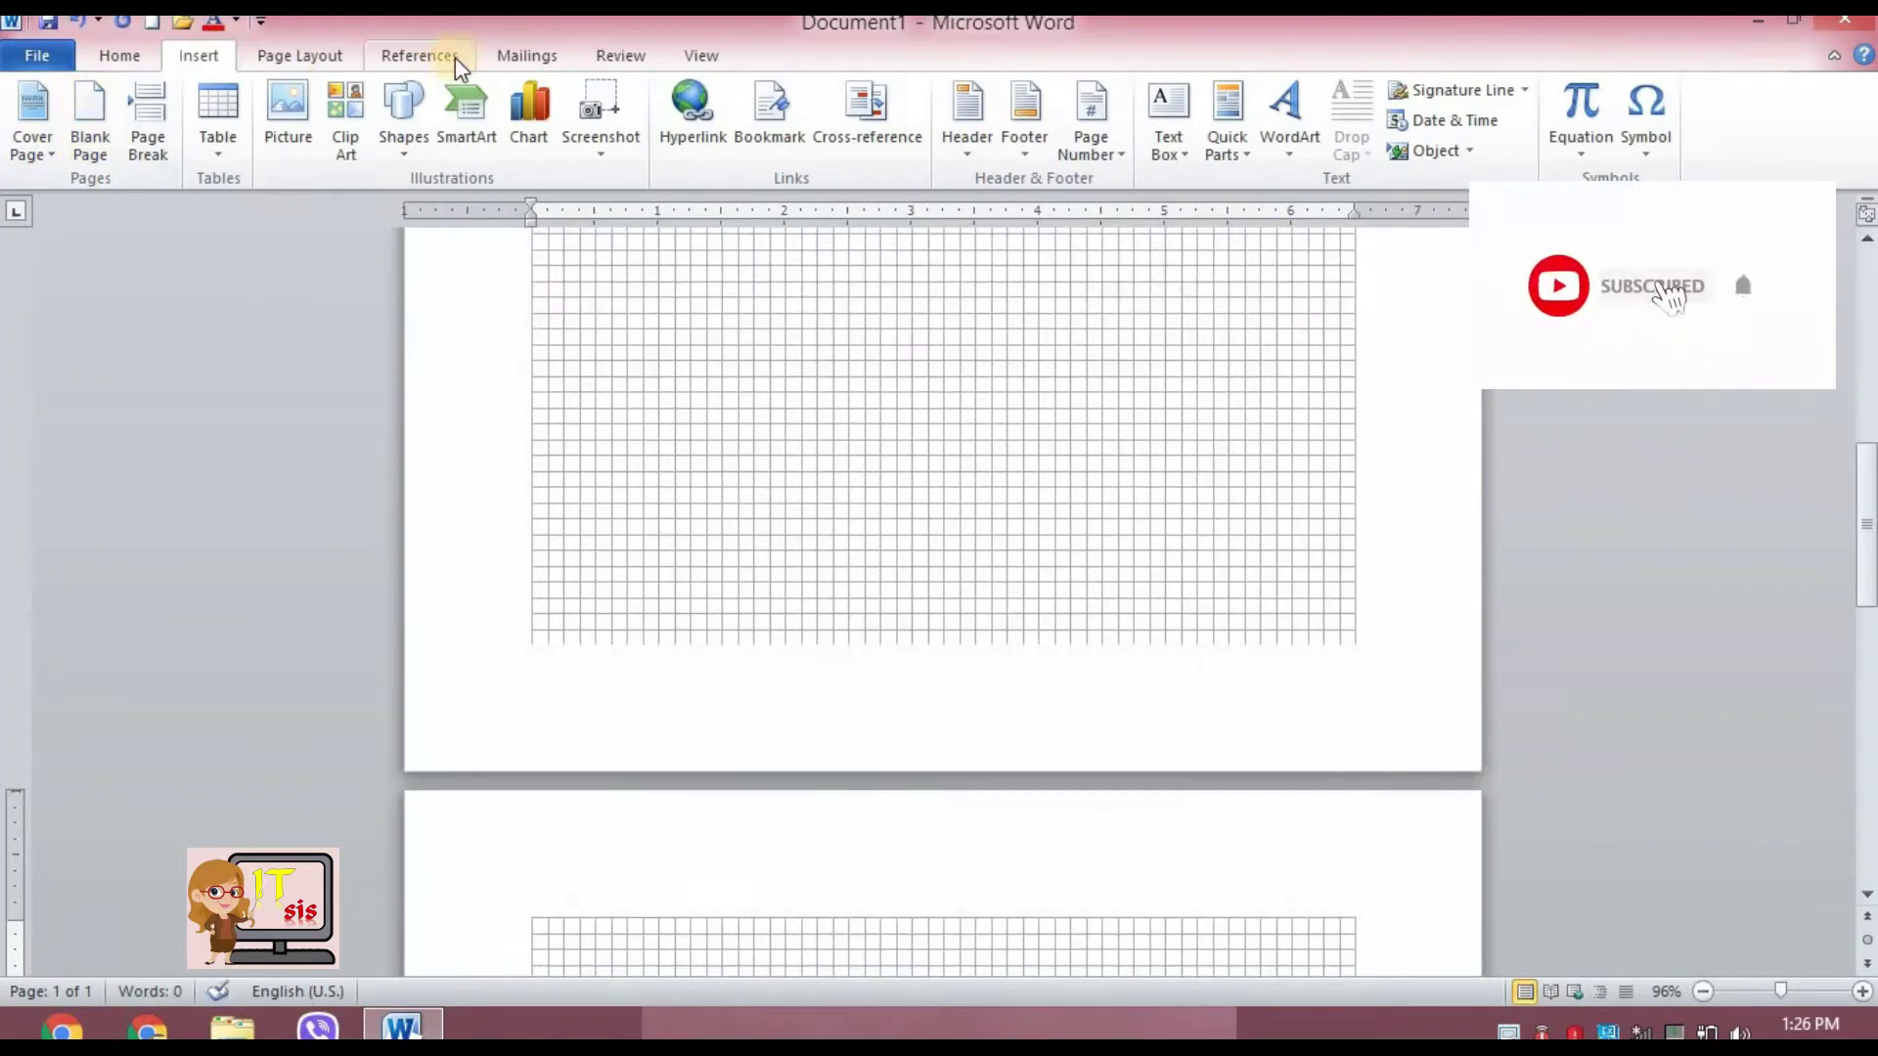
click(701, 56)
click(684, 123)
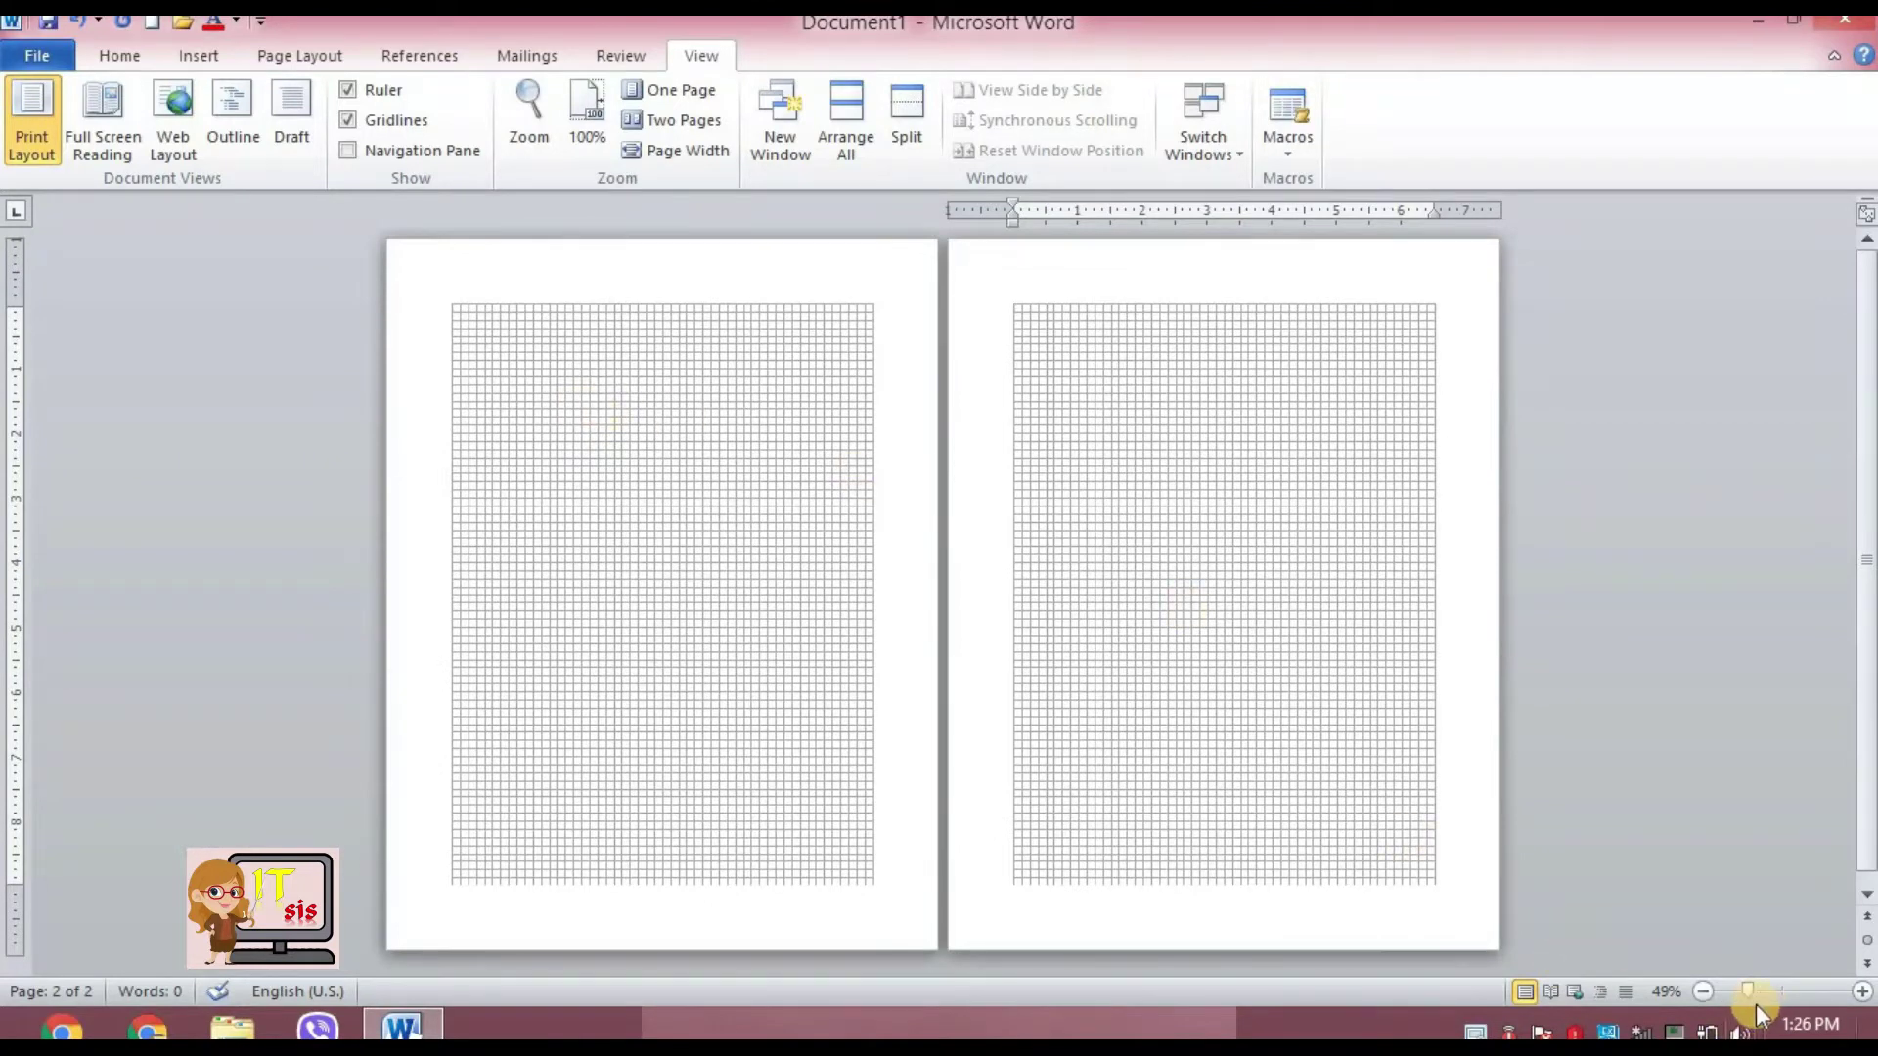
- Zoom out to 26%, return to One Page, then zoom in to 78% in single-page view
mouse_move(1745, 993)
mouse_down()
mouse_move(1729, 989)
mouse_move(1754, 986)
mouse_up()
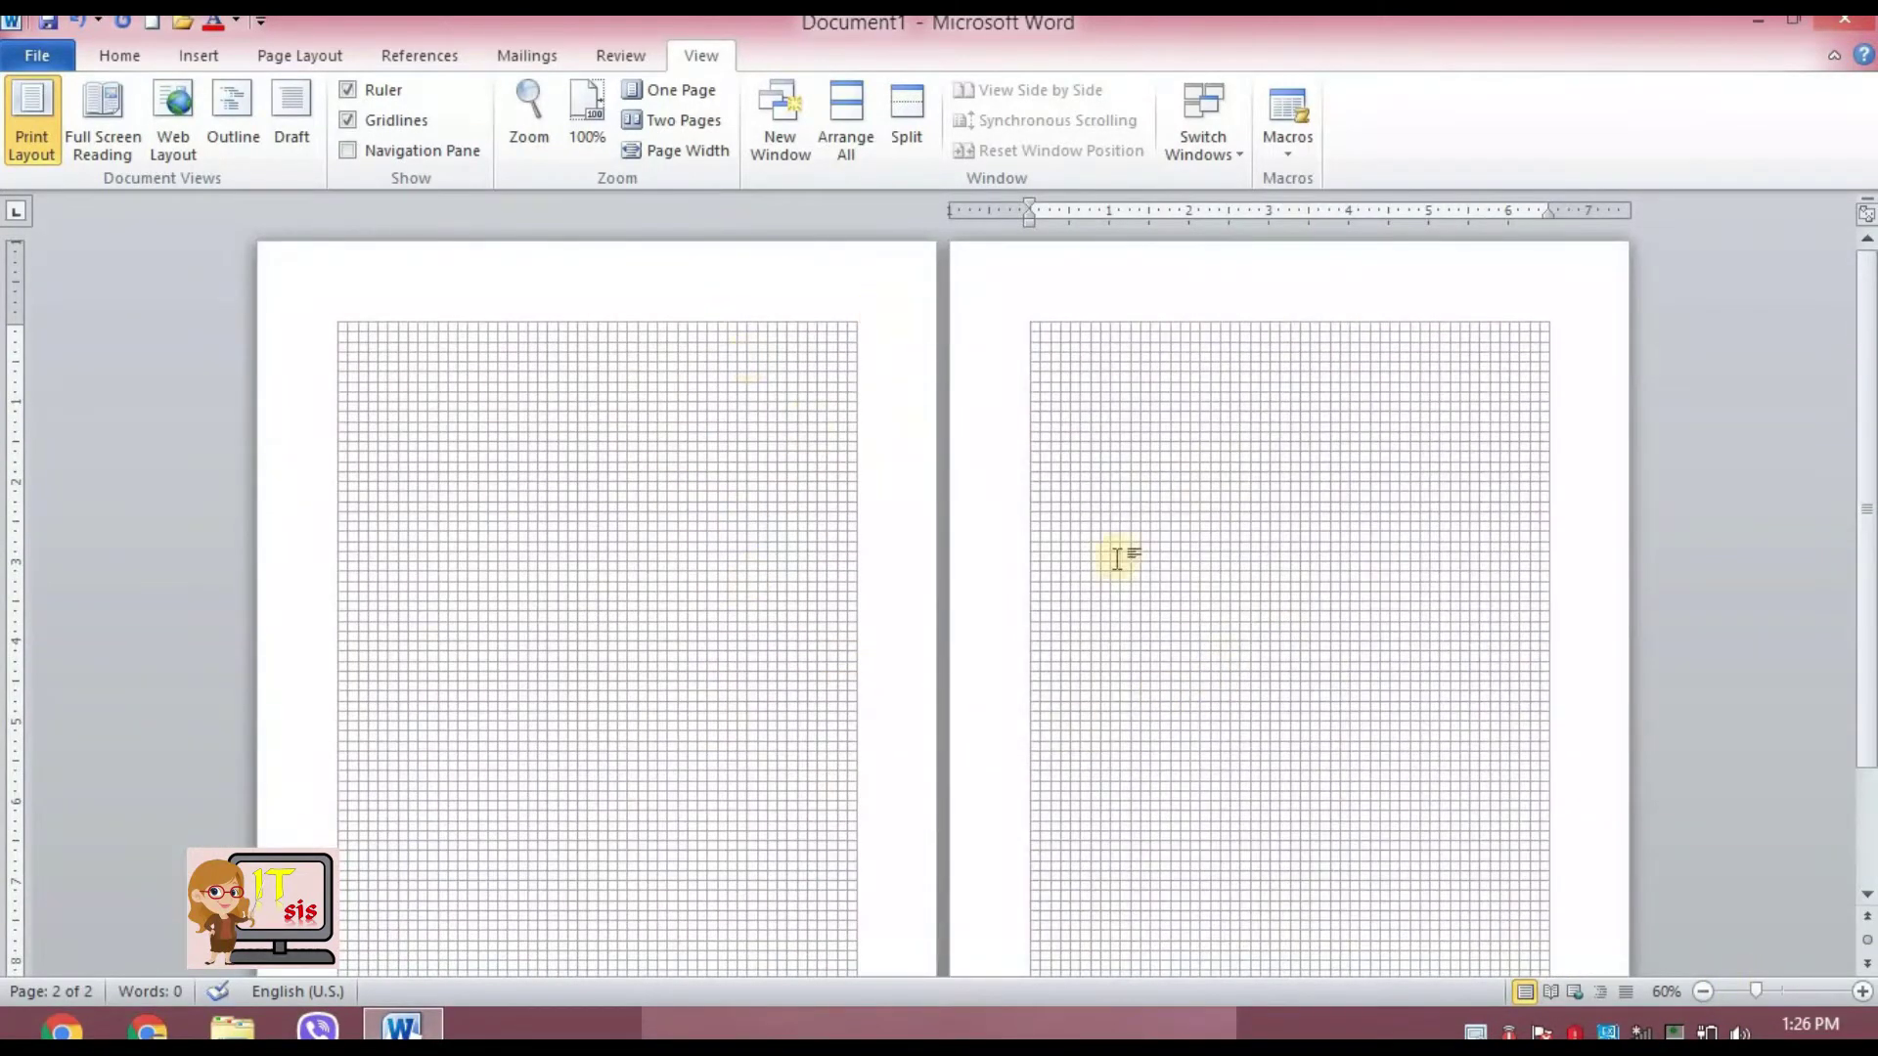
click(669, 89)
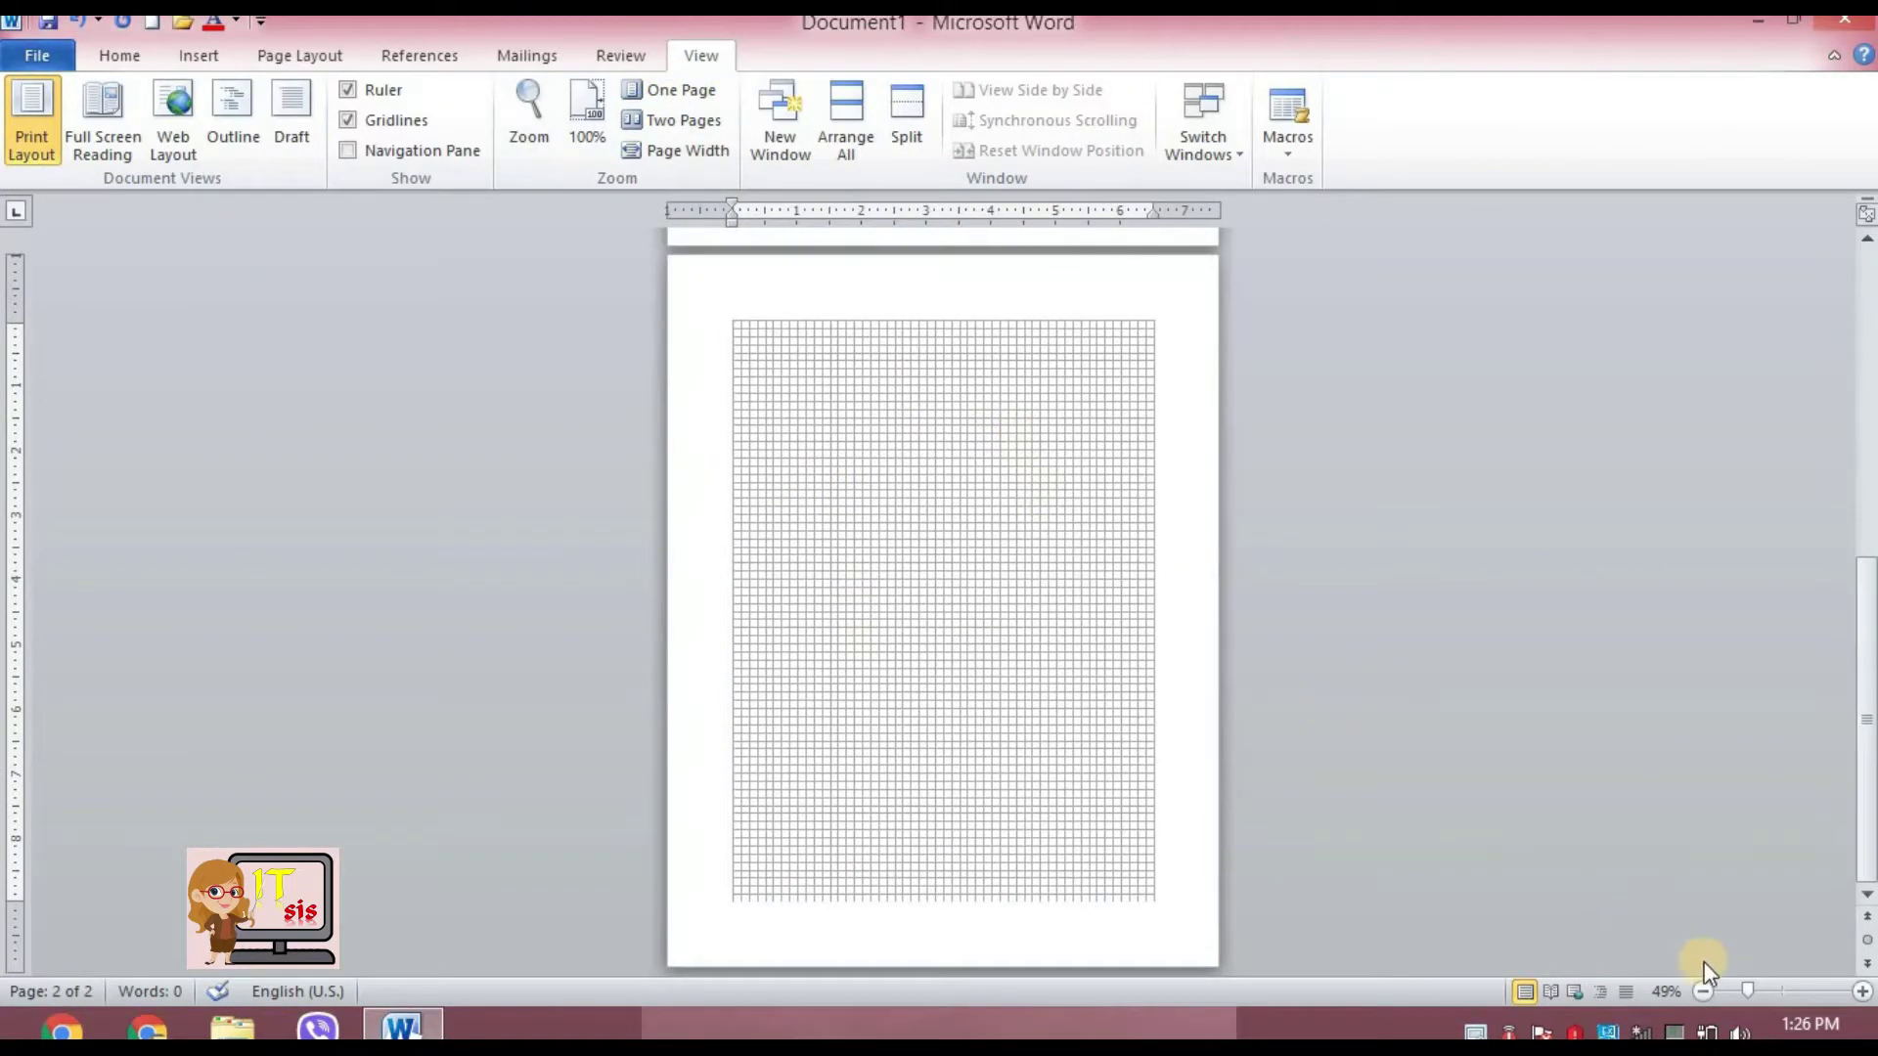
click(1766, 990)
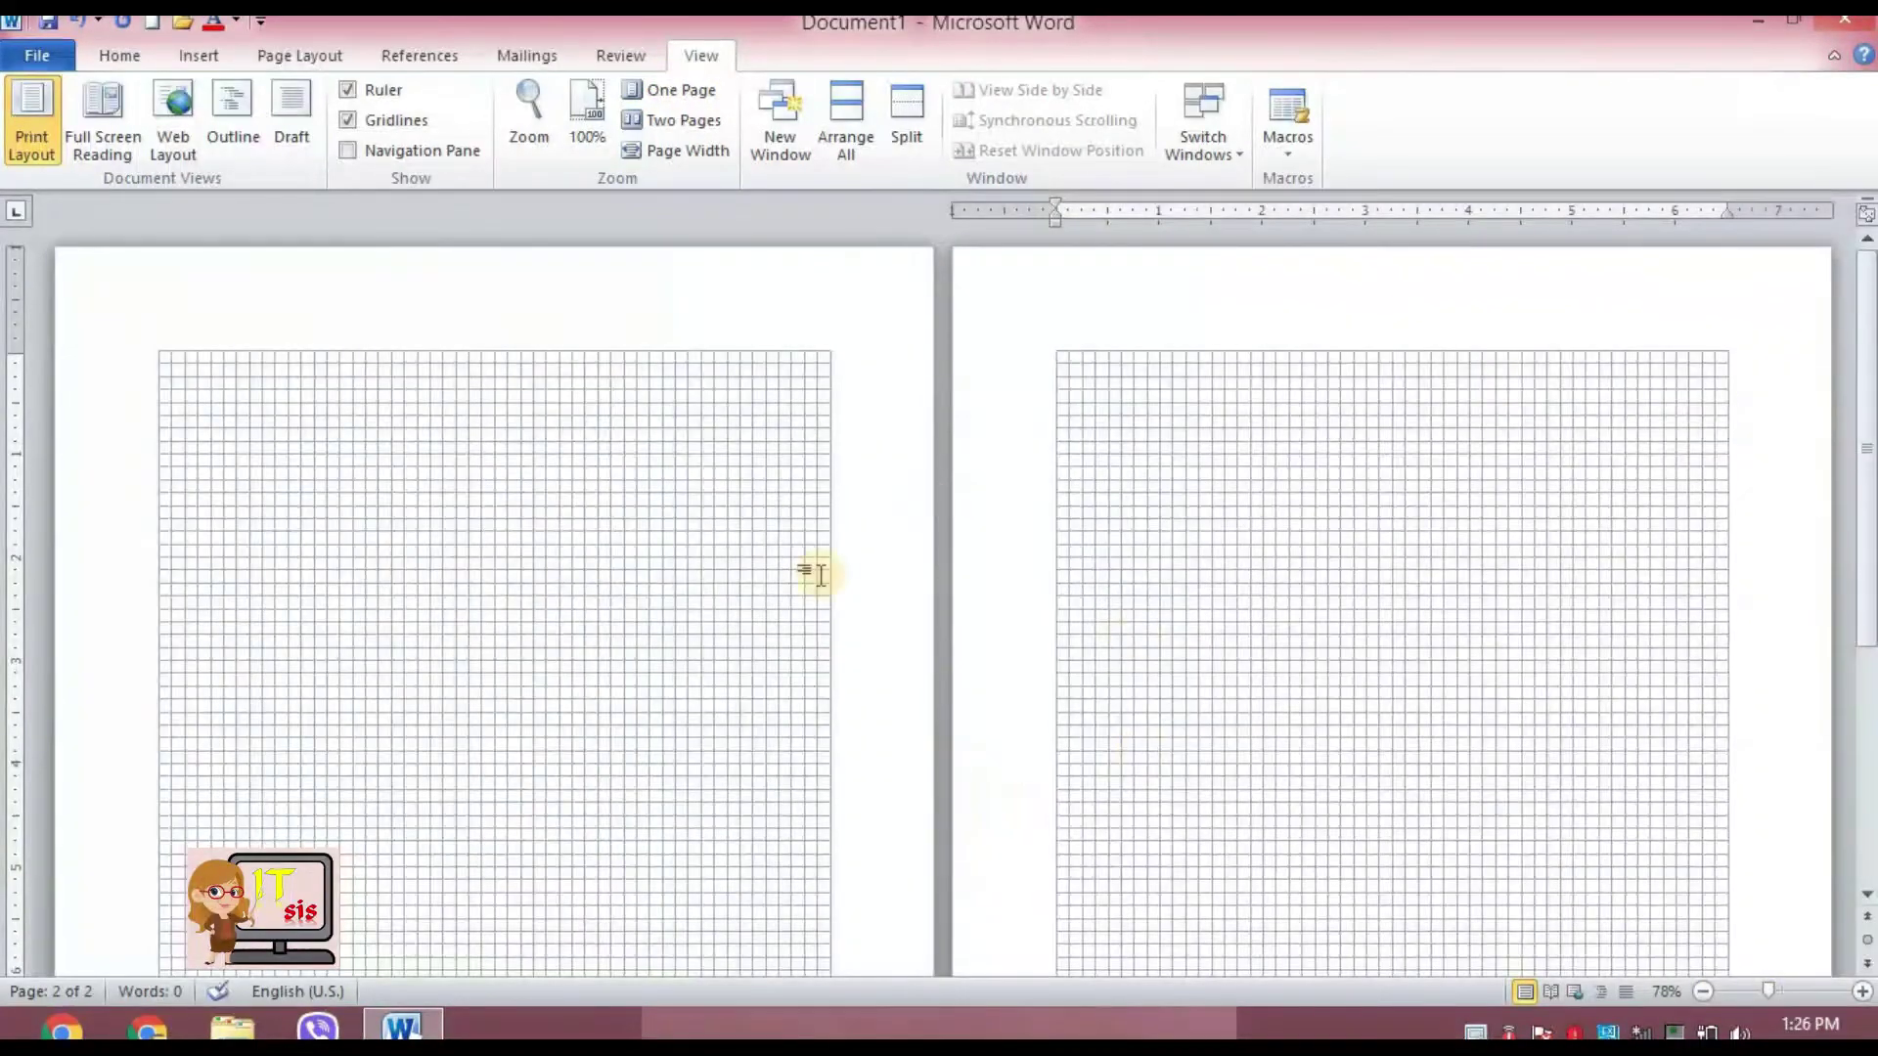
click(661, 90)
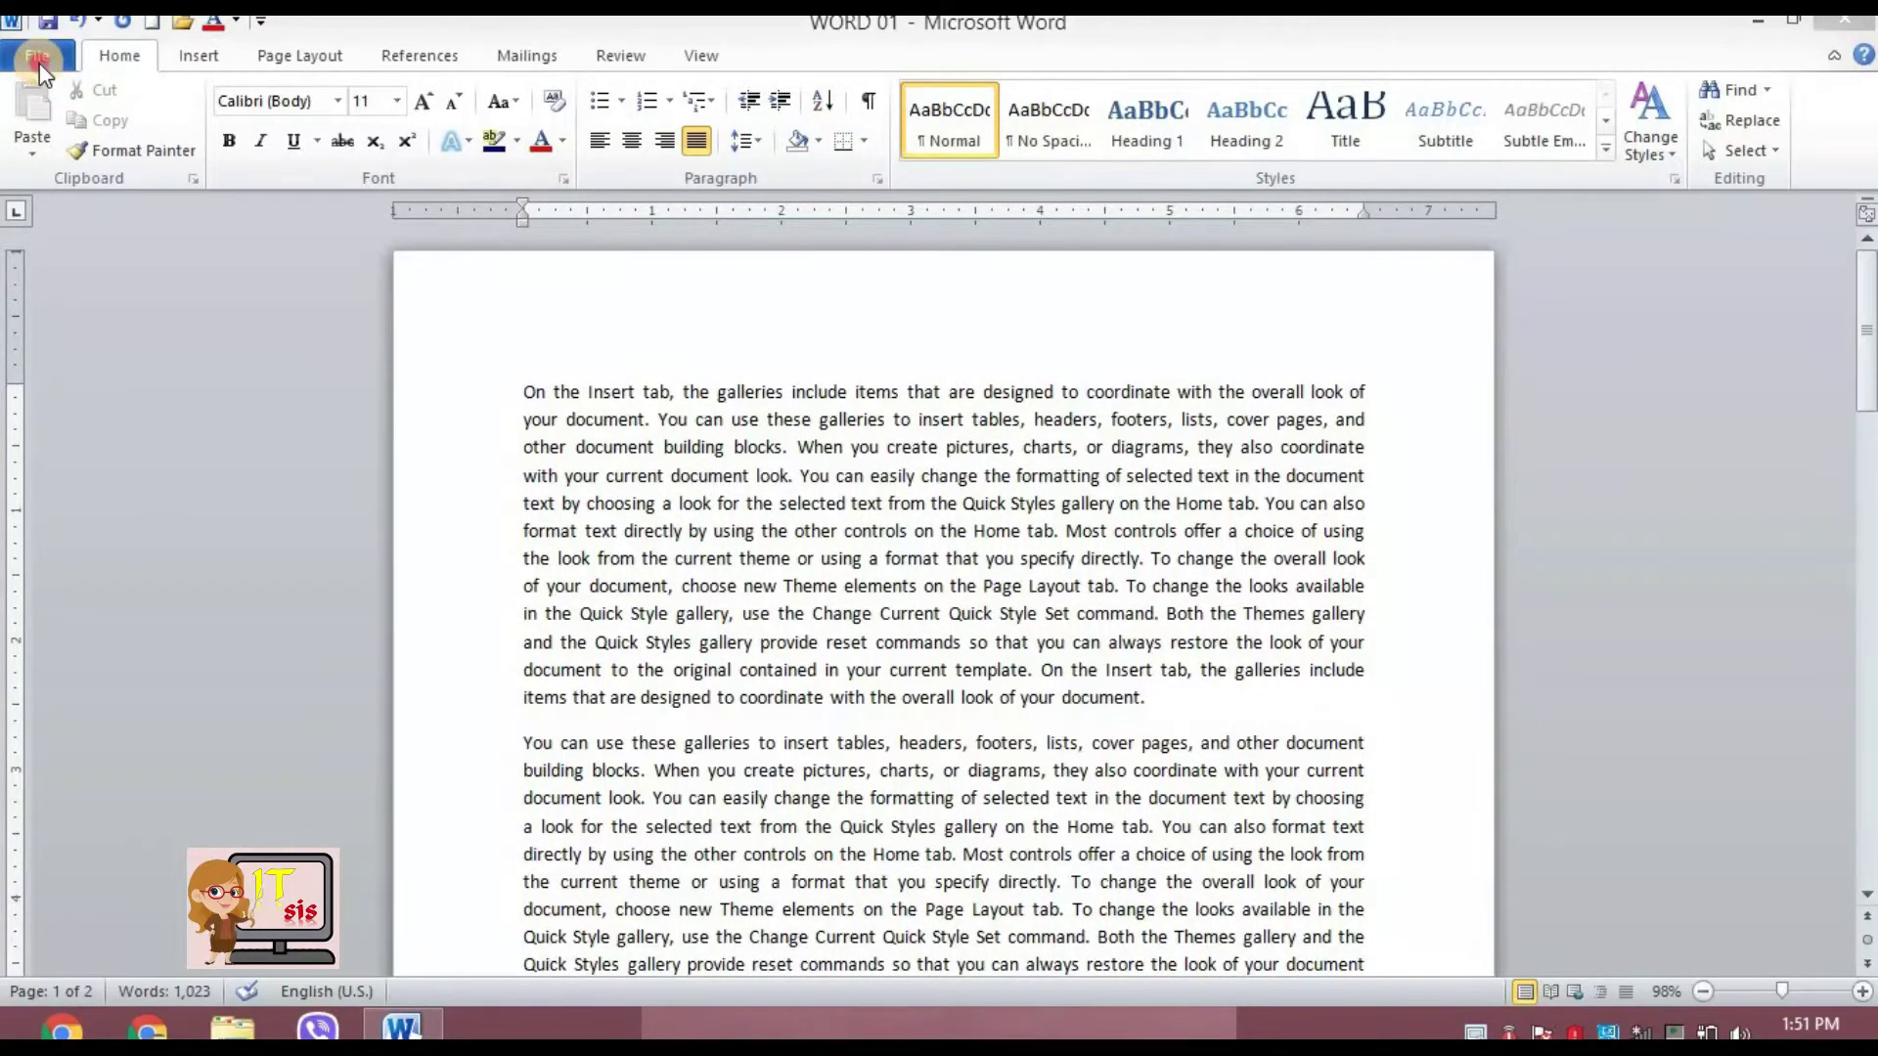
- Open the File menu for WORD 01 to reach the Save As options
click(39, 59)
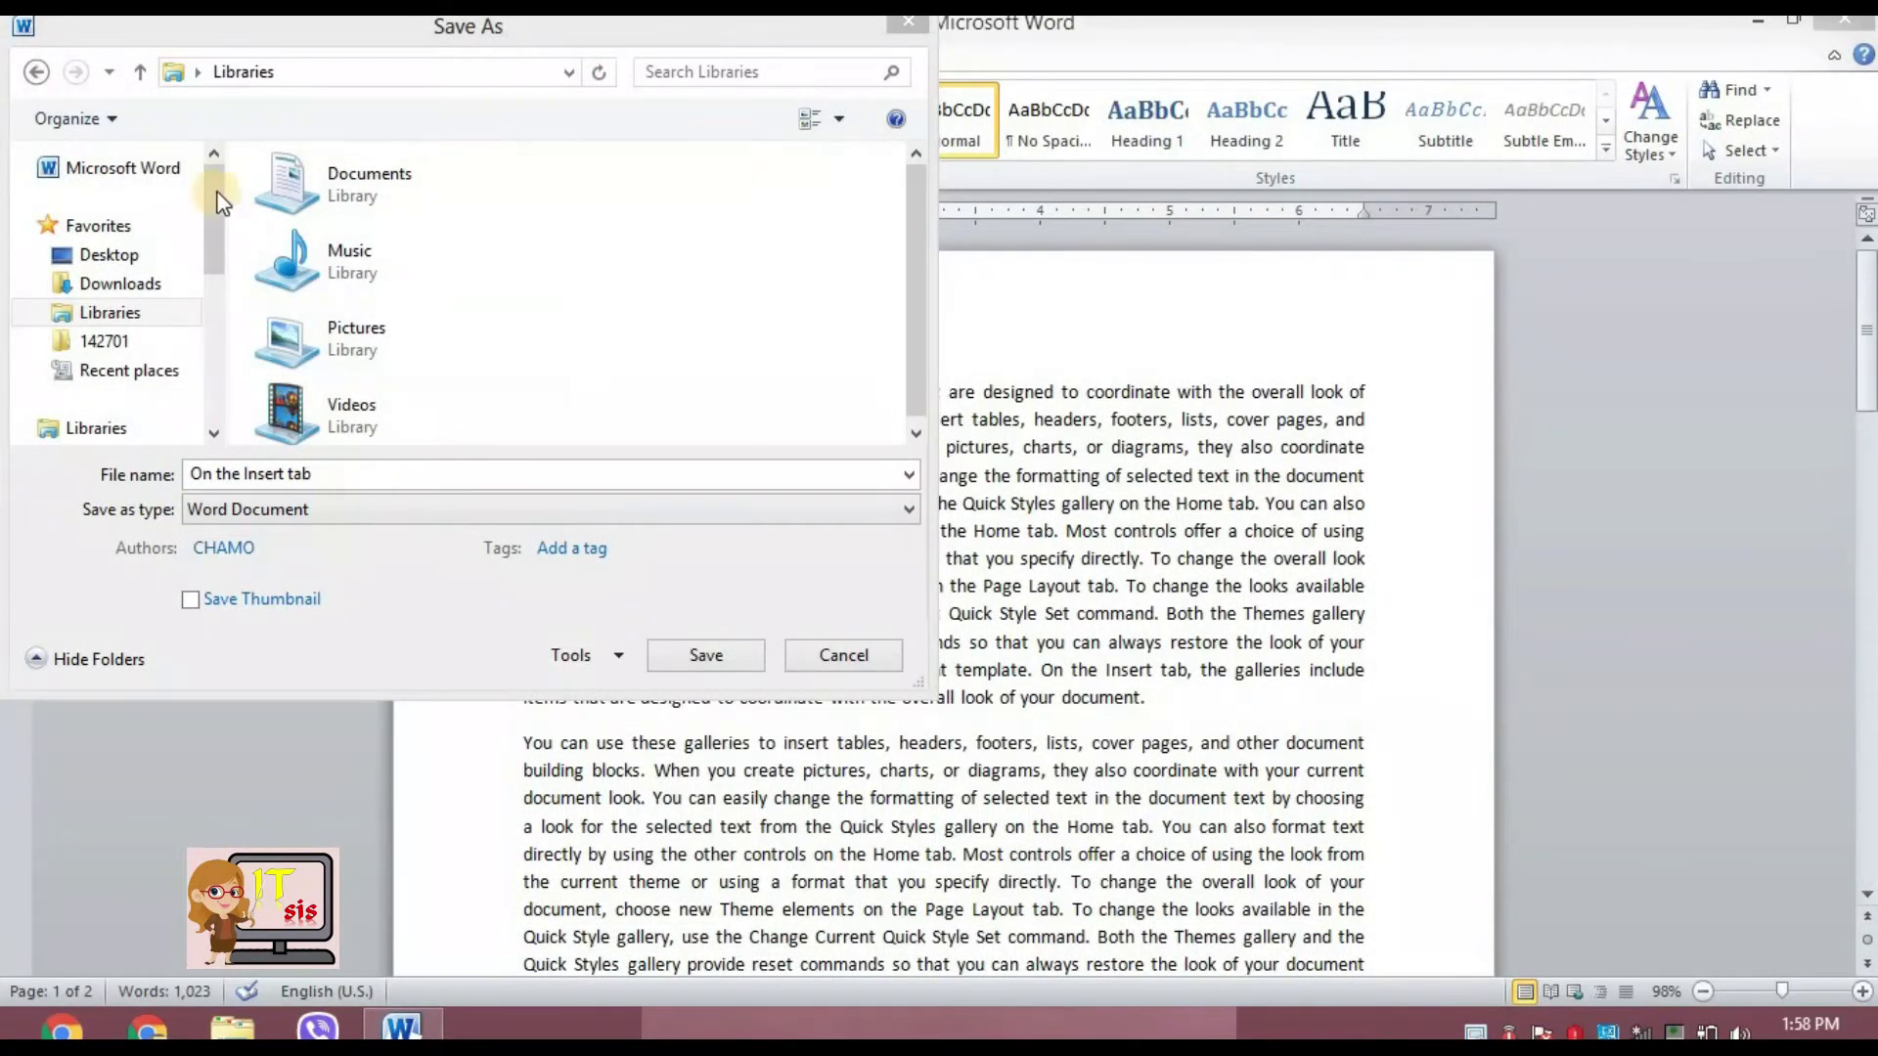
- Save the document to the Downloads folder under the file name 'WORD 2'
click(212, 211)
scroll(211, 210, down, 1)
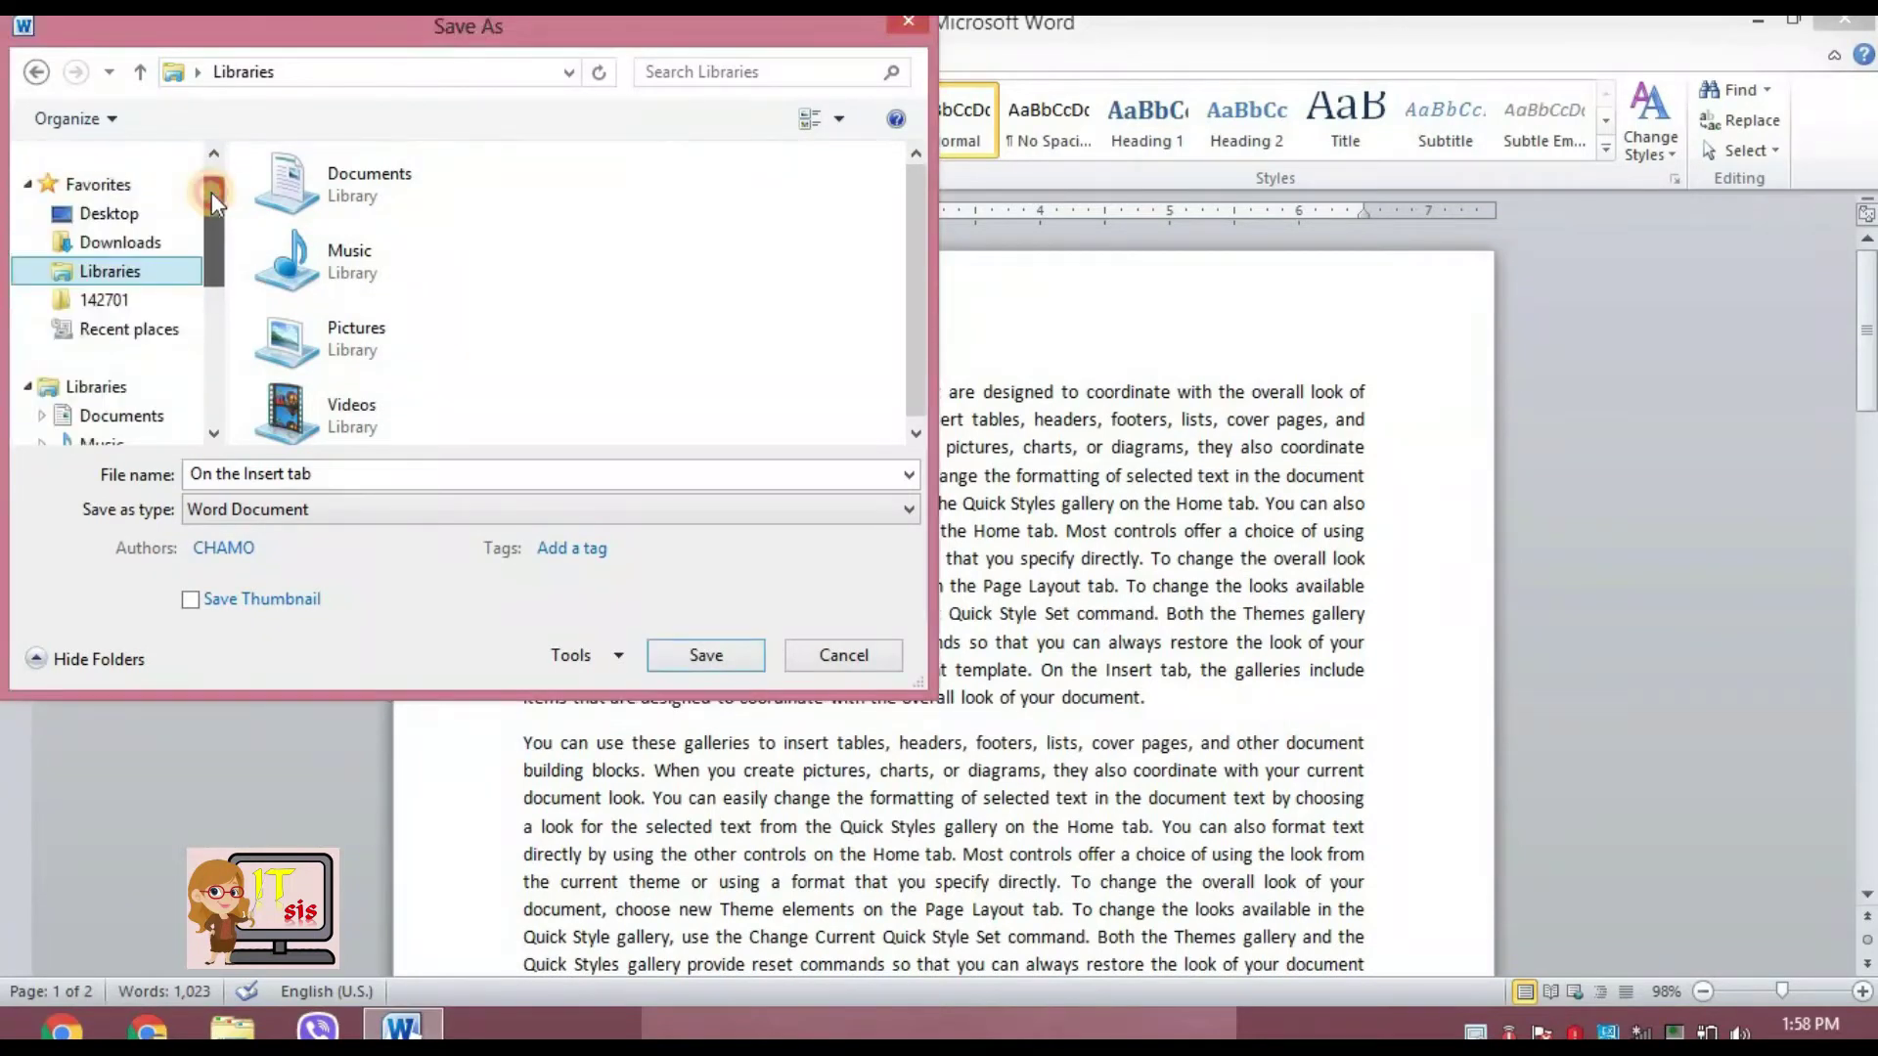
scroll(206, 181, up, 1)
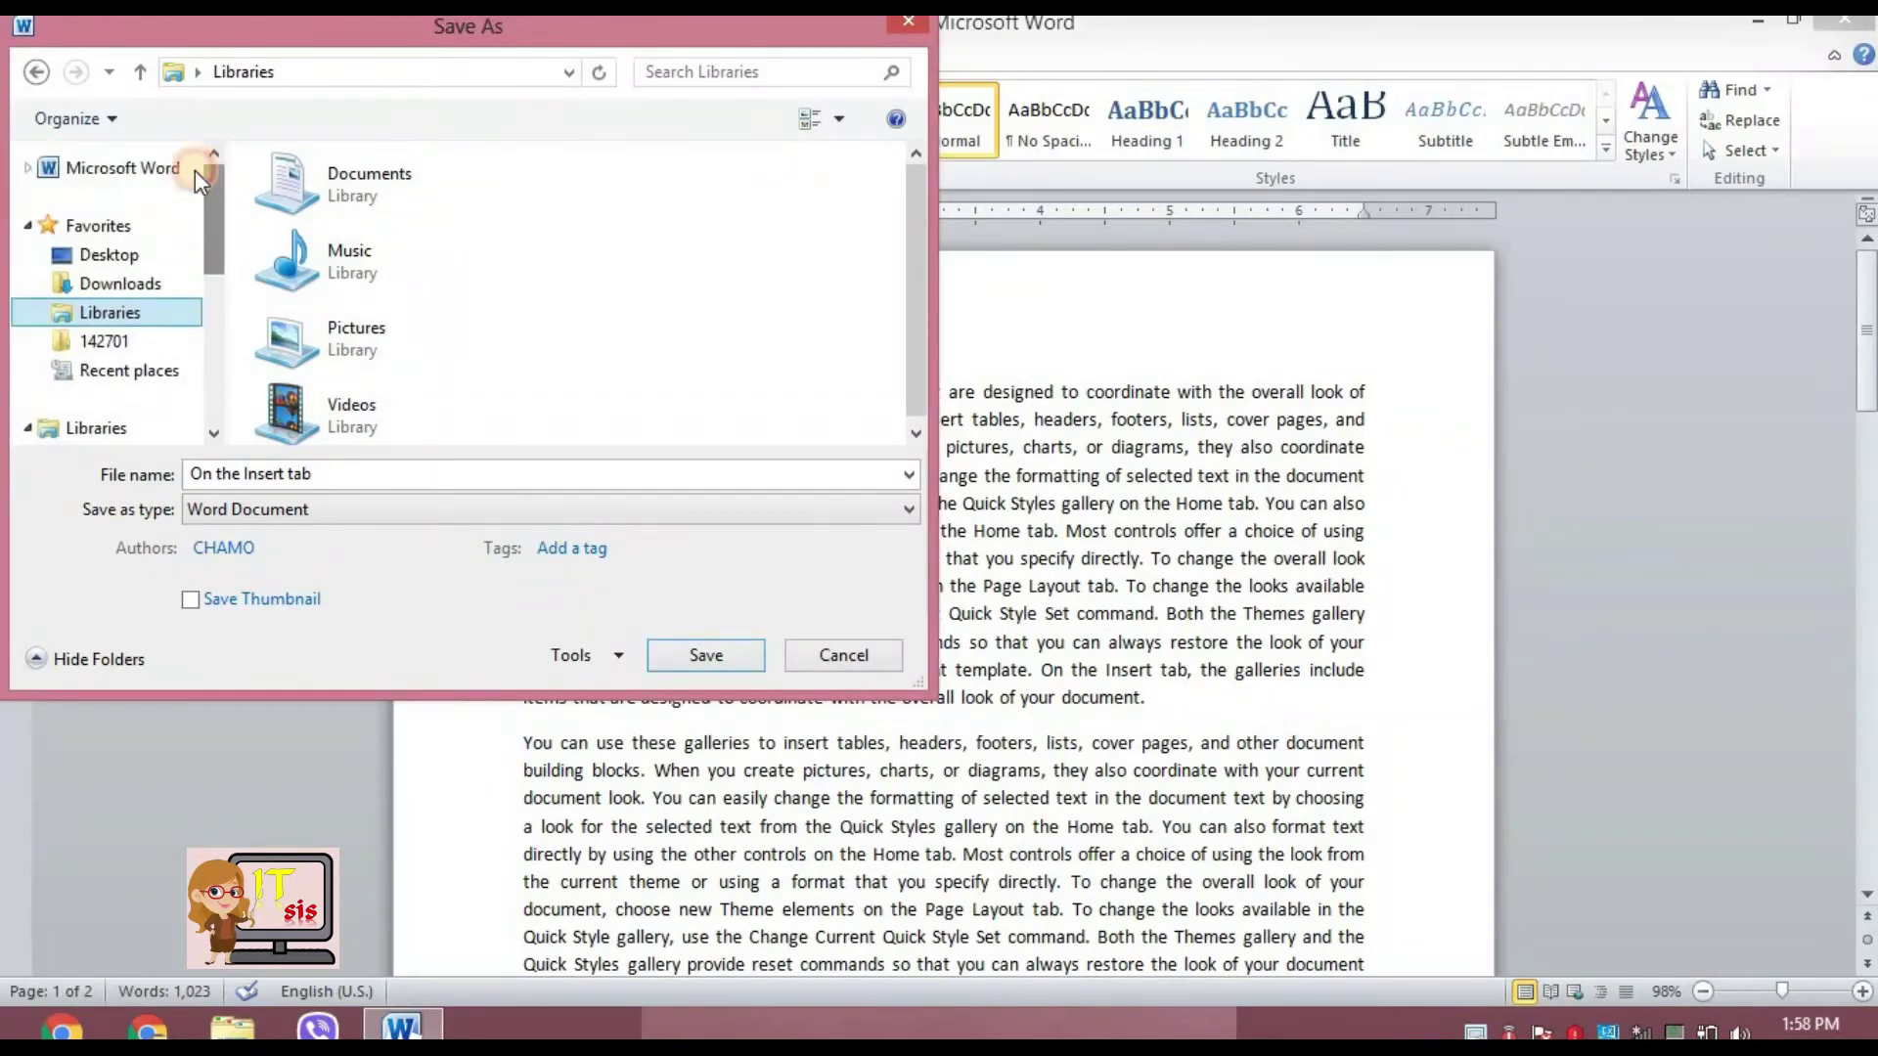
click(146, 286)
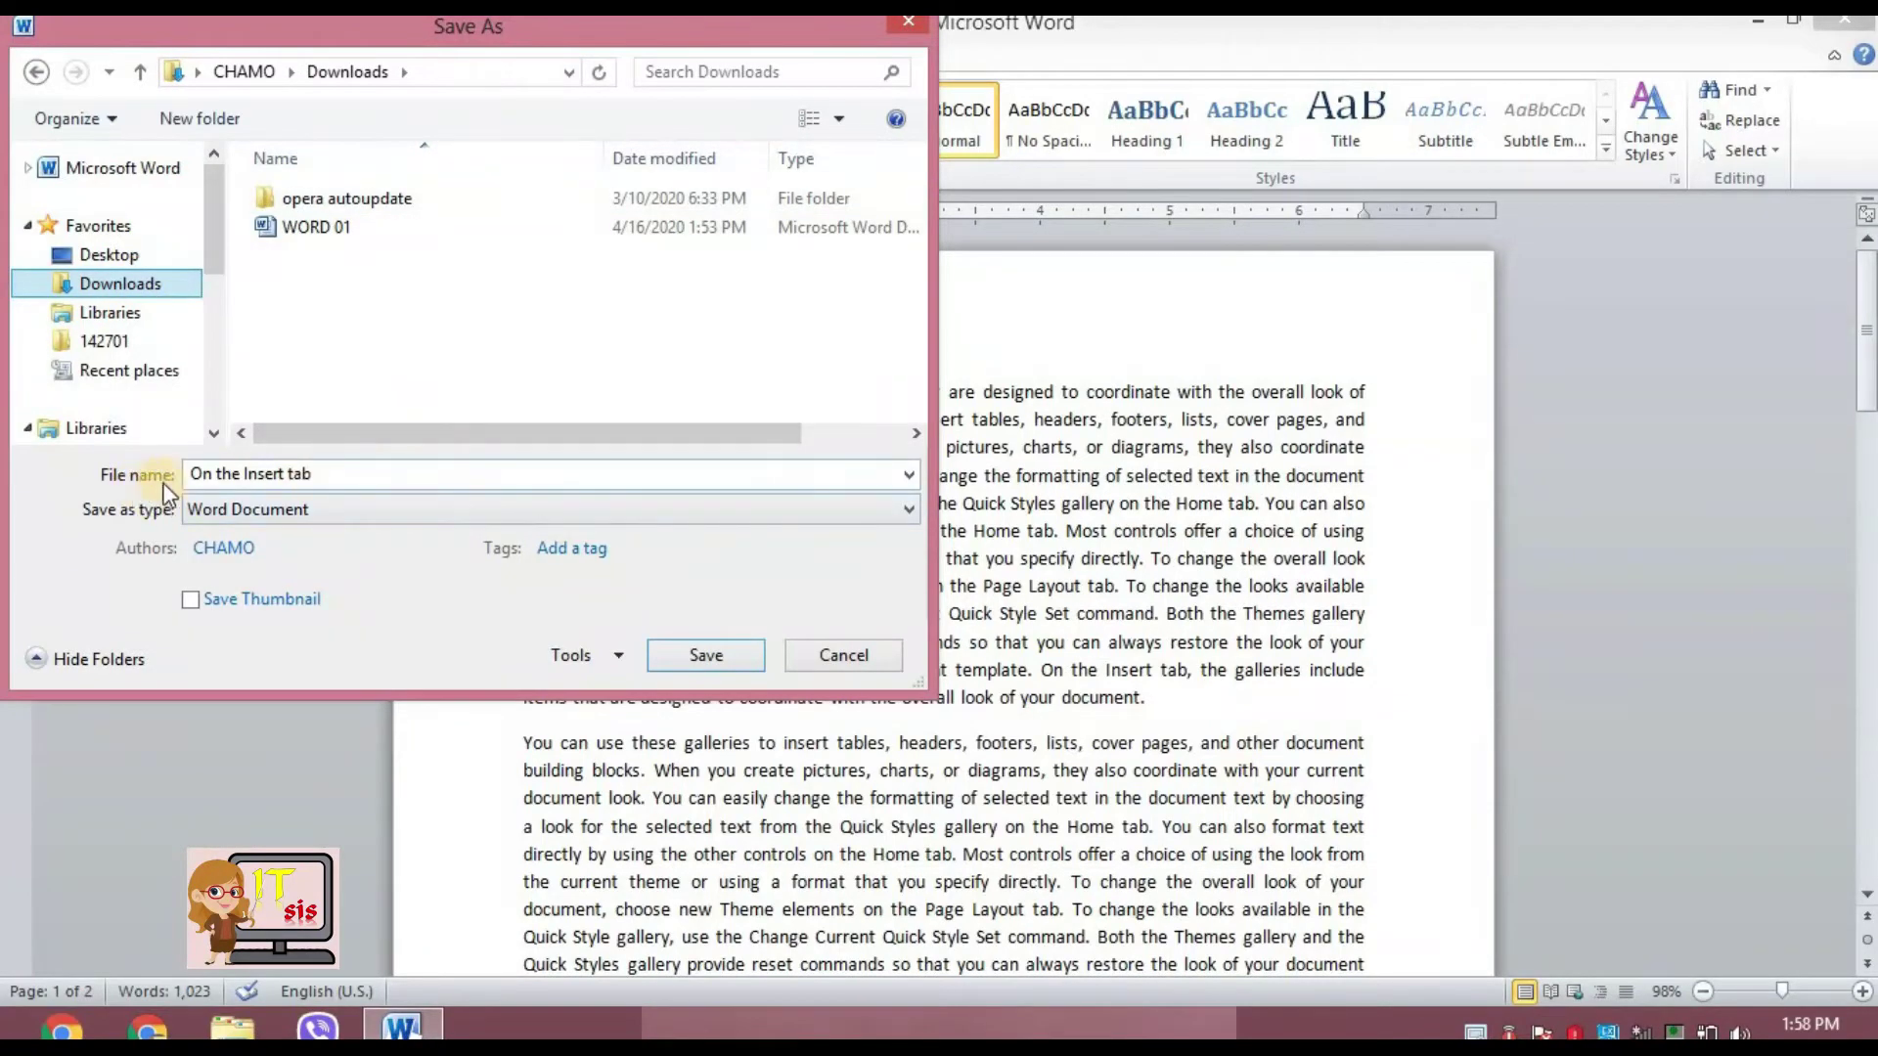
drag(313, 473, 208, 479)
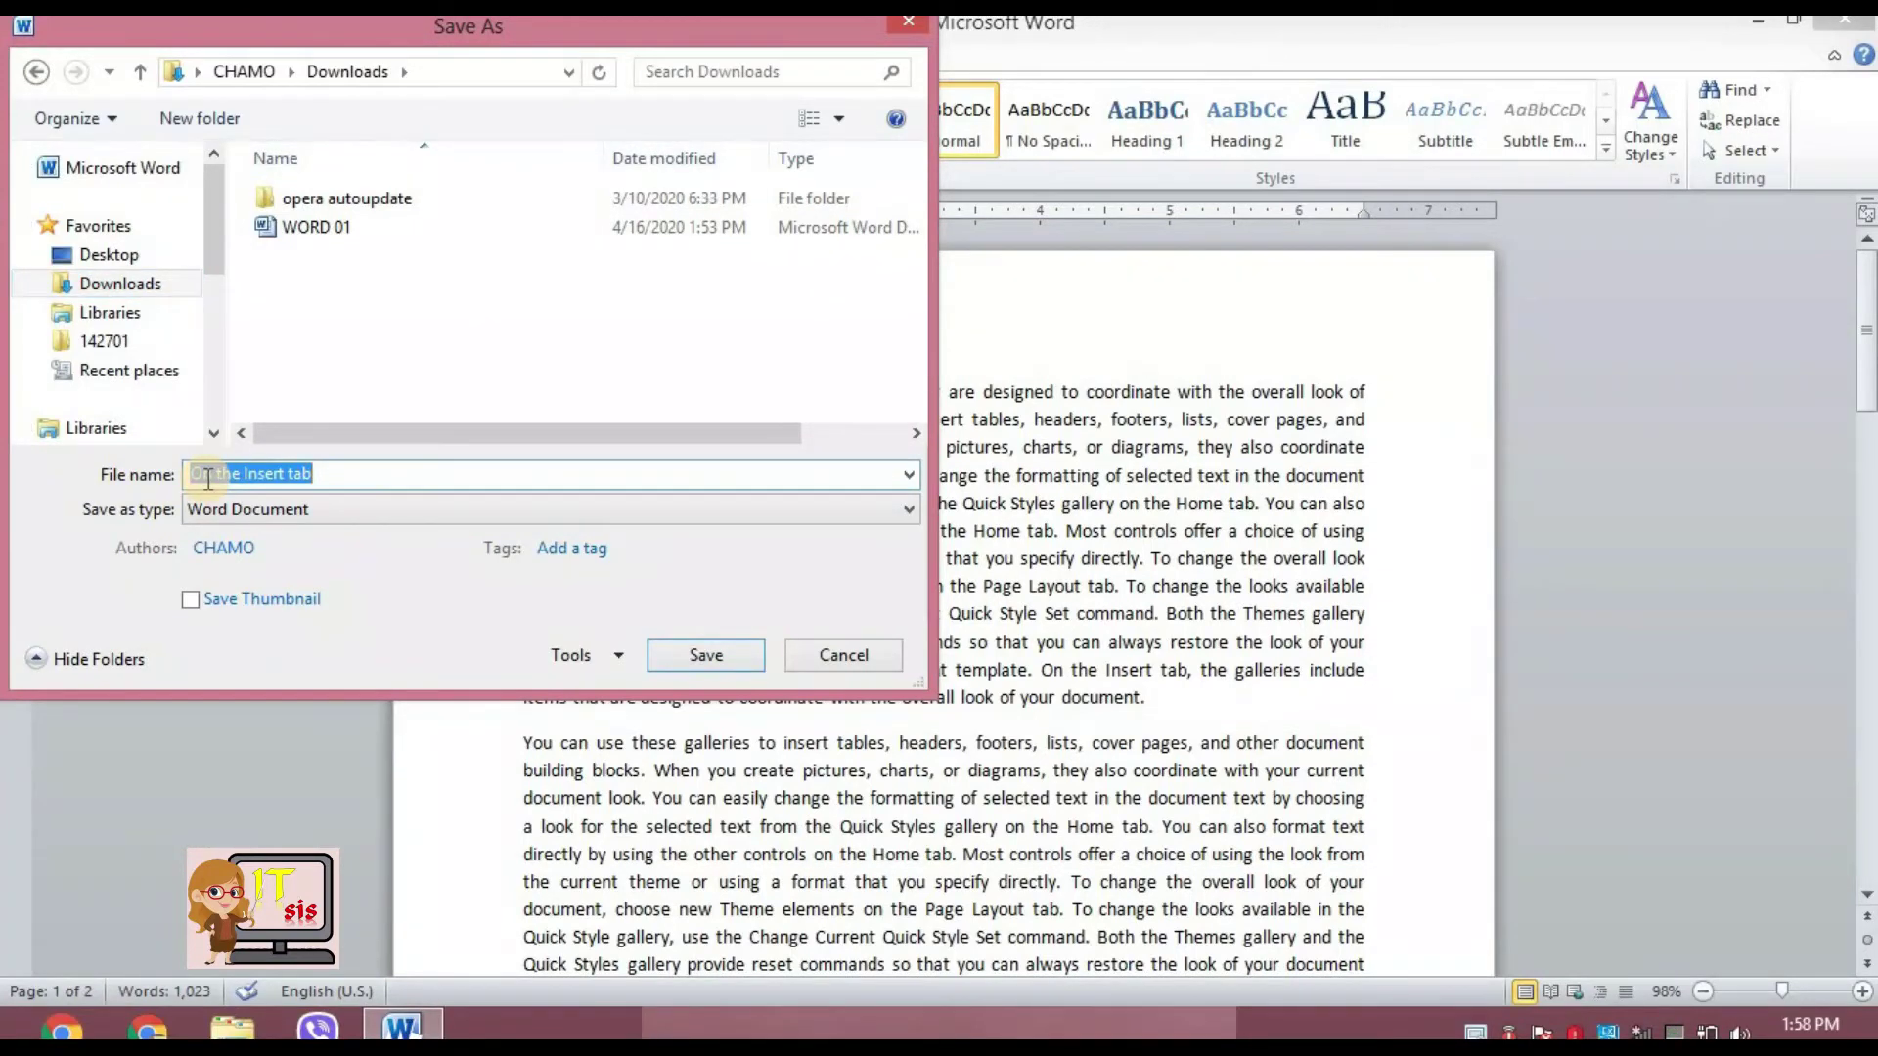
text(WORD 2)
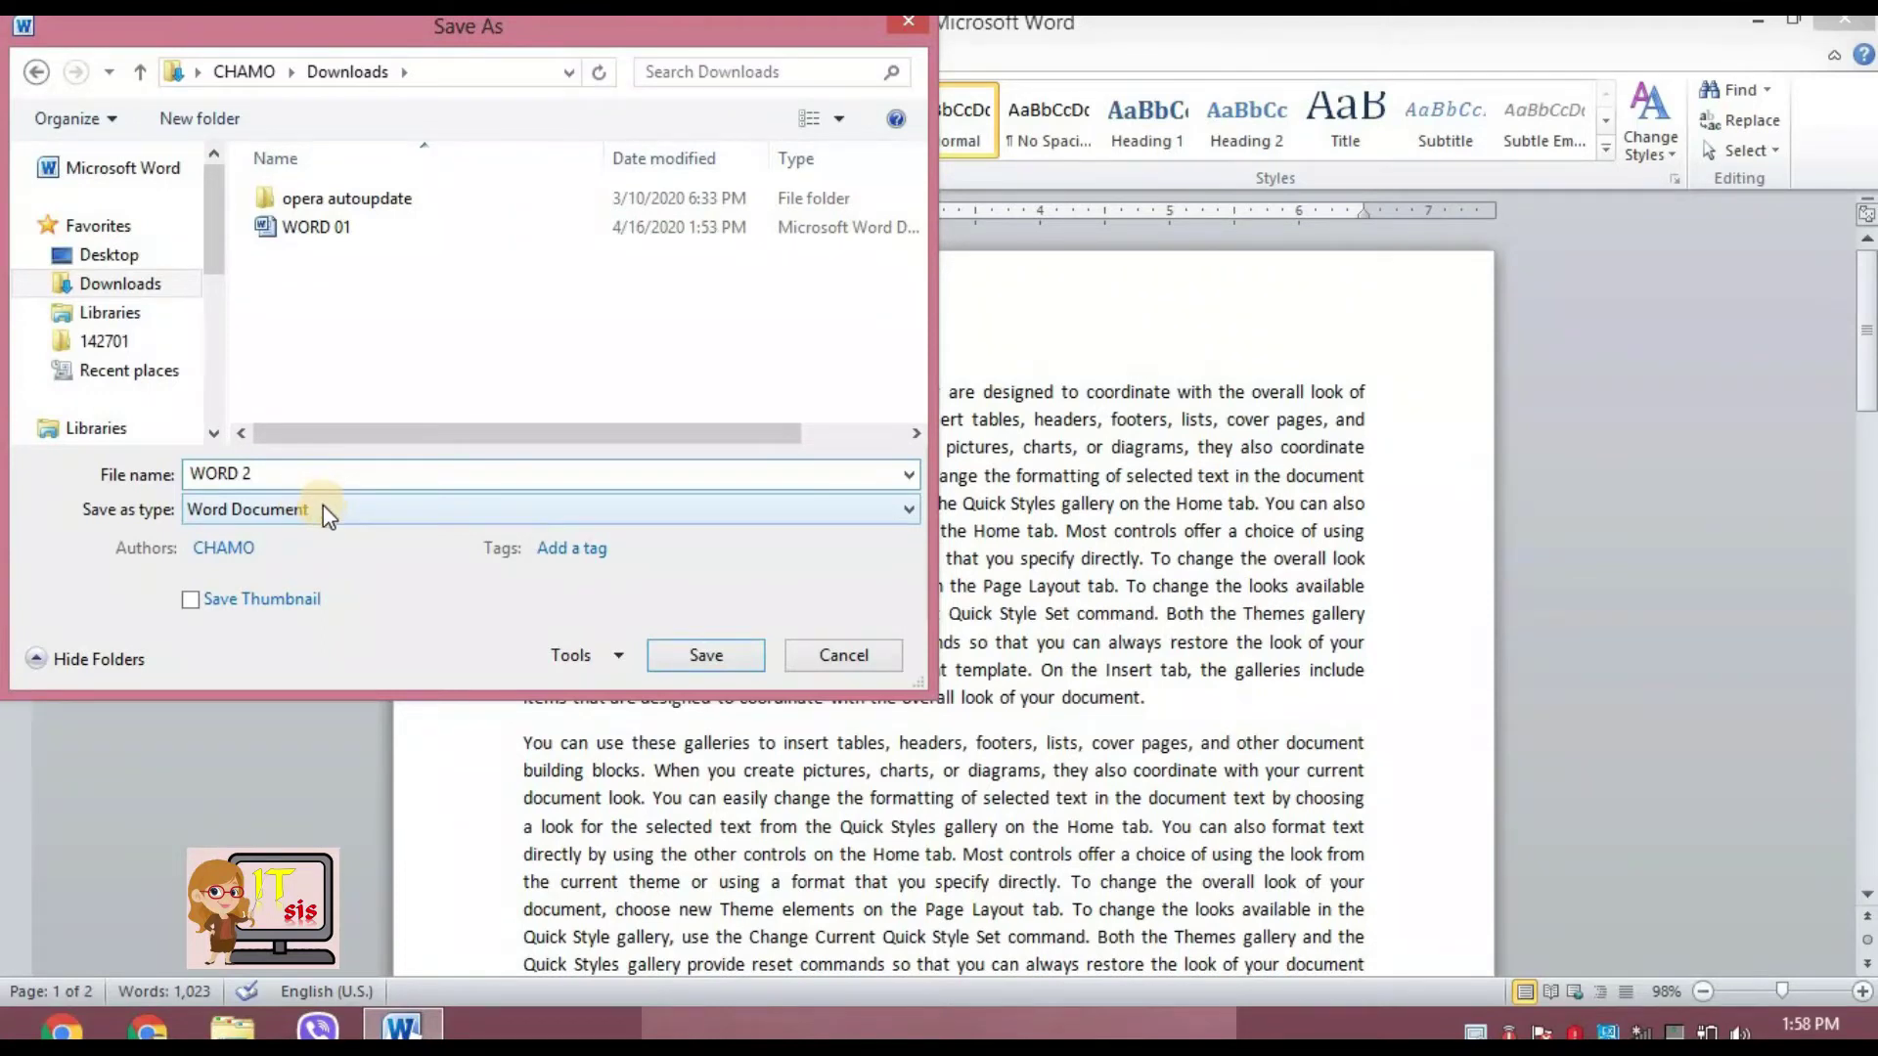
click(706, 658)
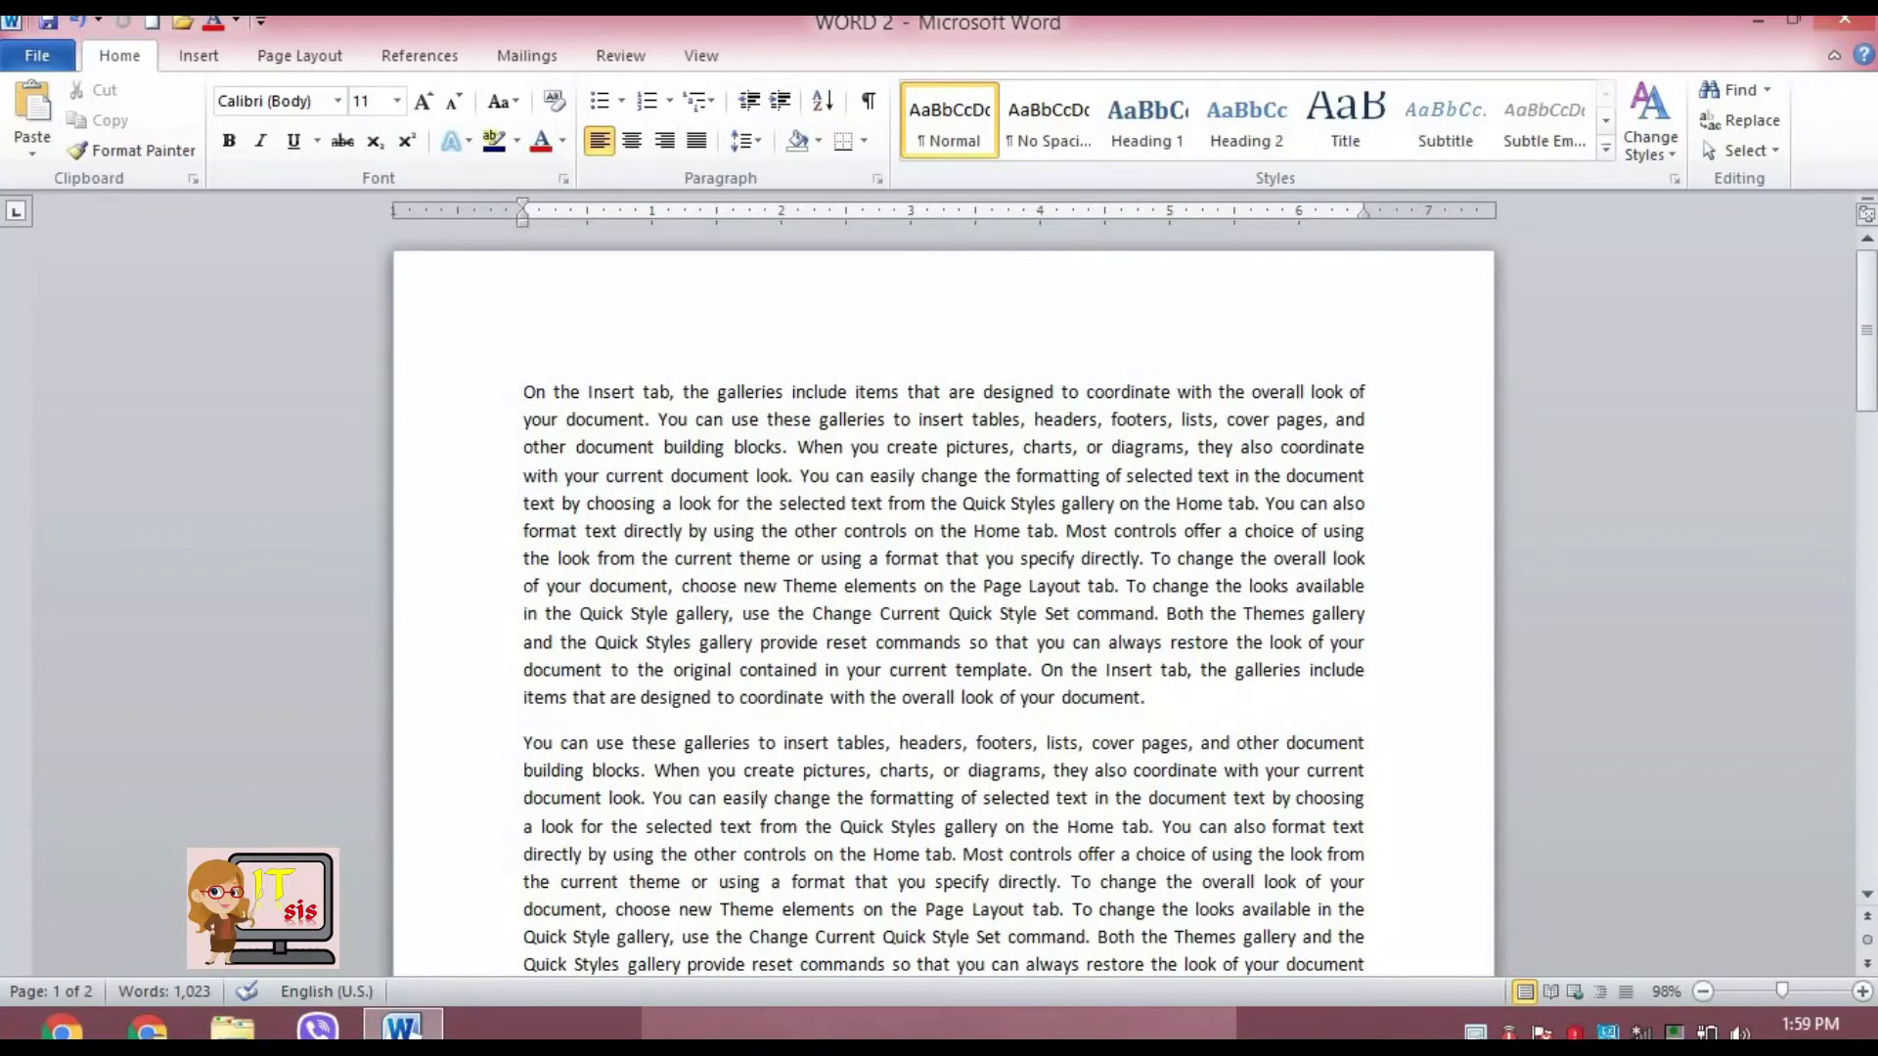
- Open WORD 2 from the Downloads folder with File > Open
click(29, 55)
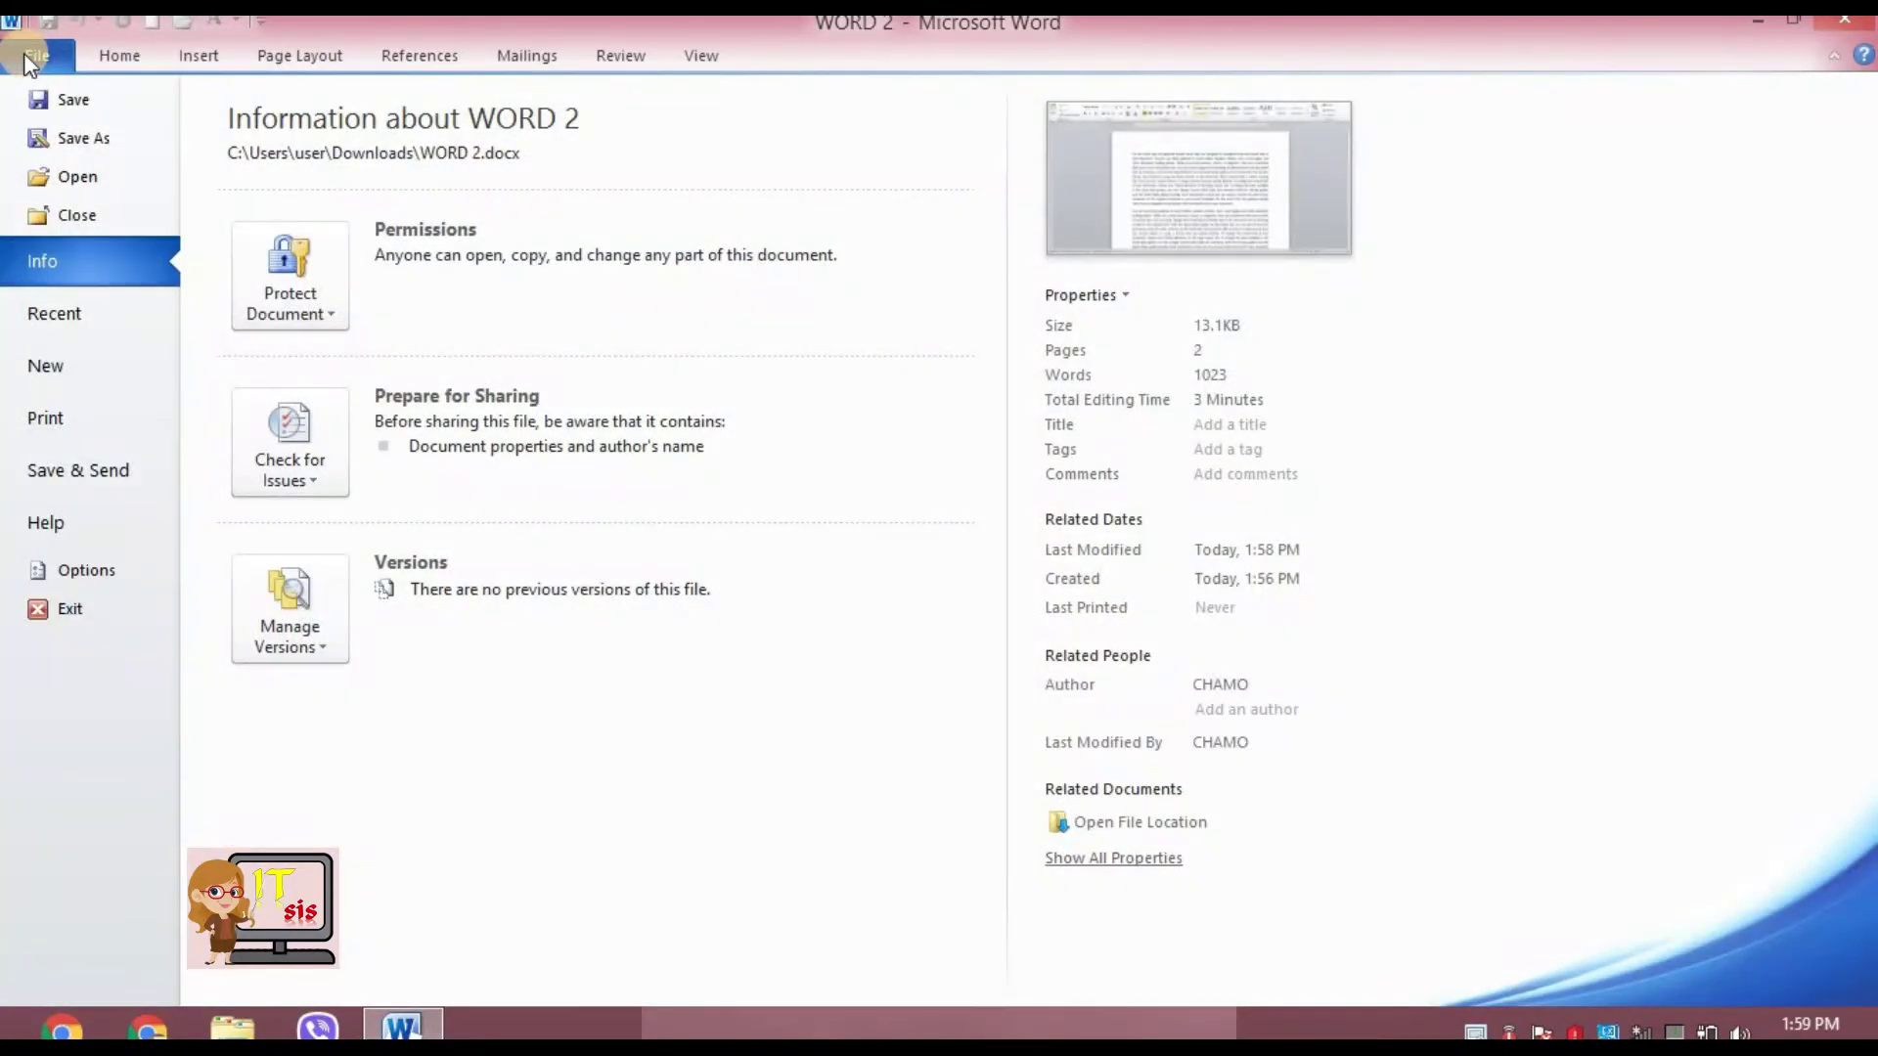
click(63, 175)
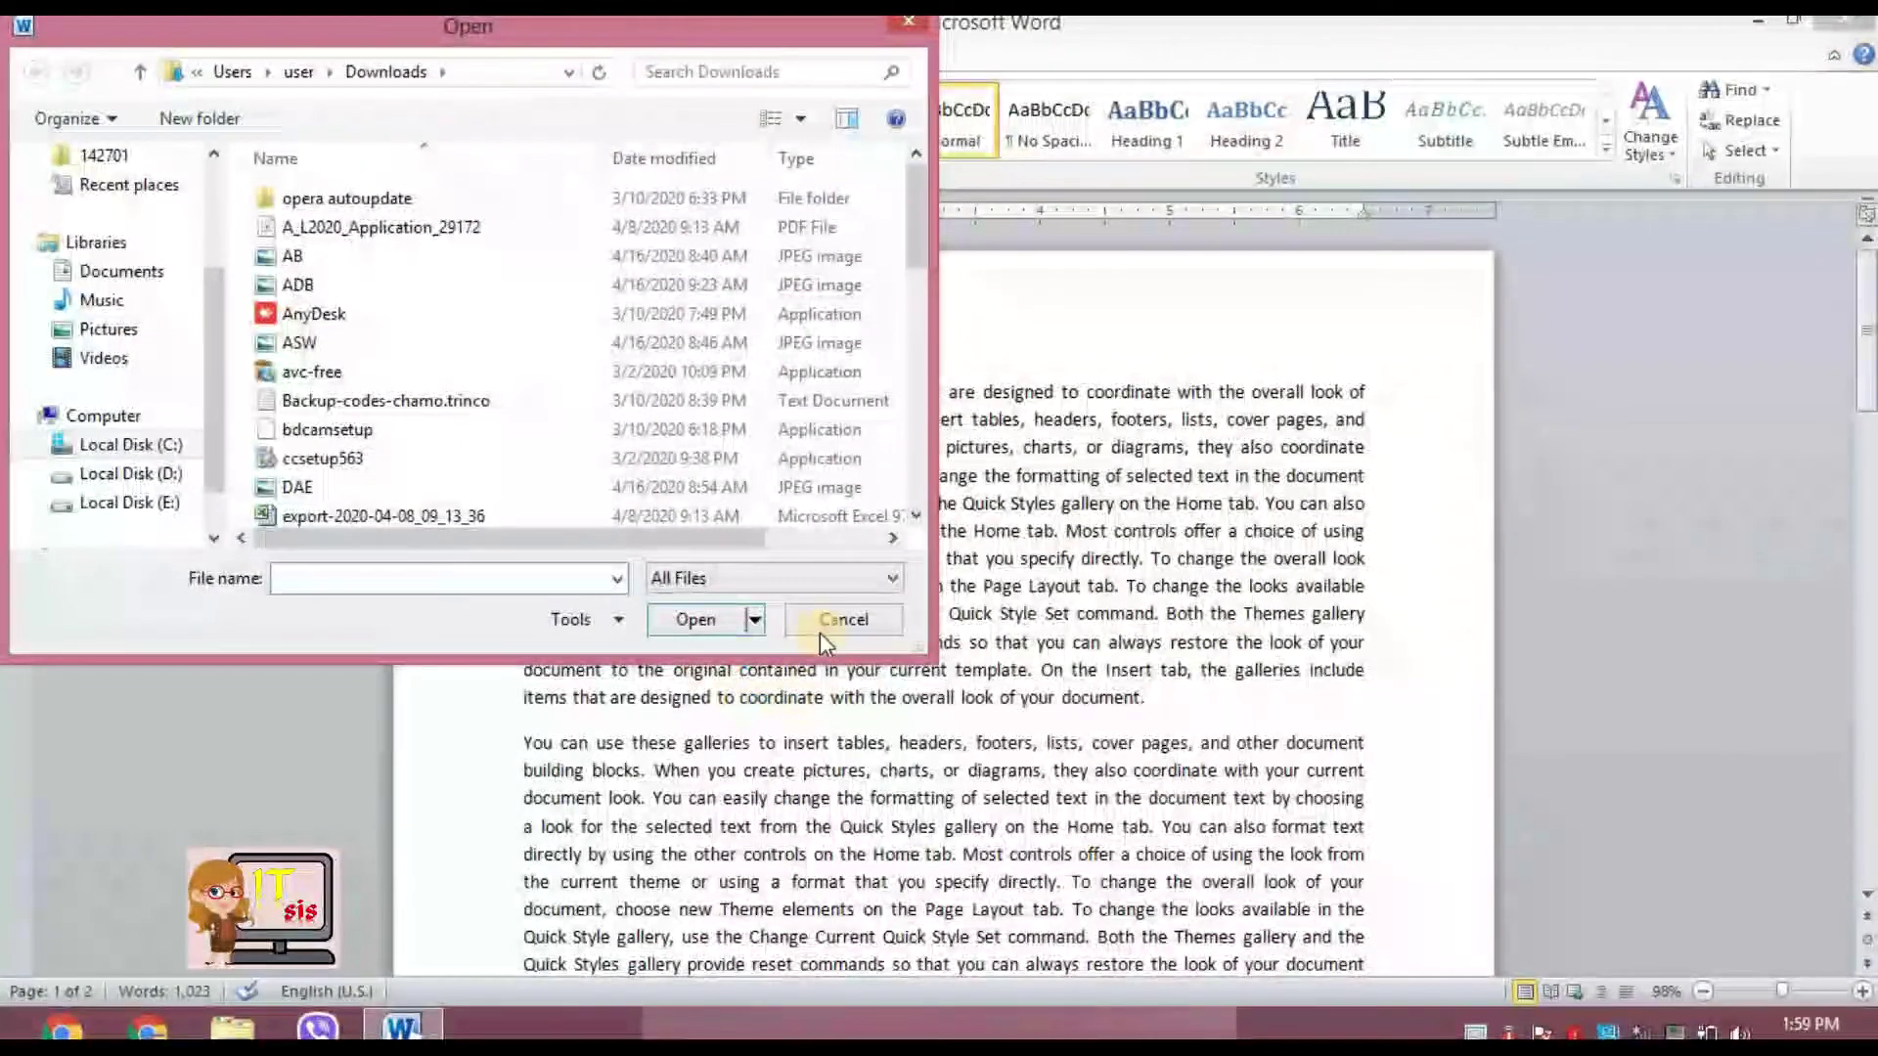
scroll(907, 316, down, 1)
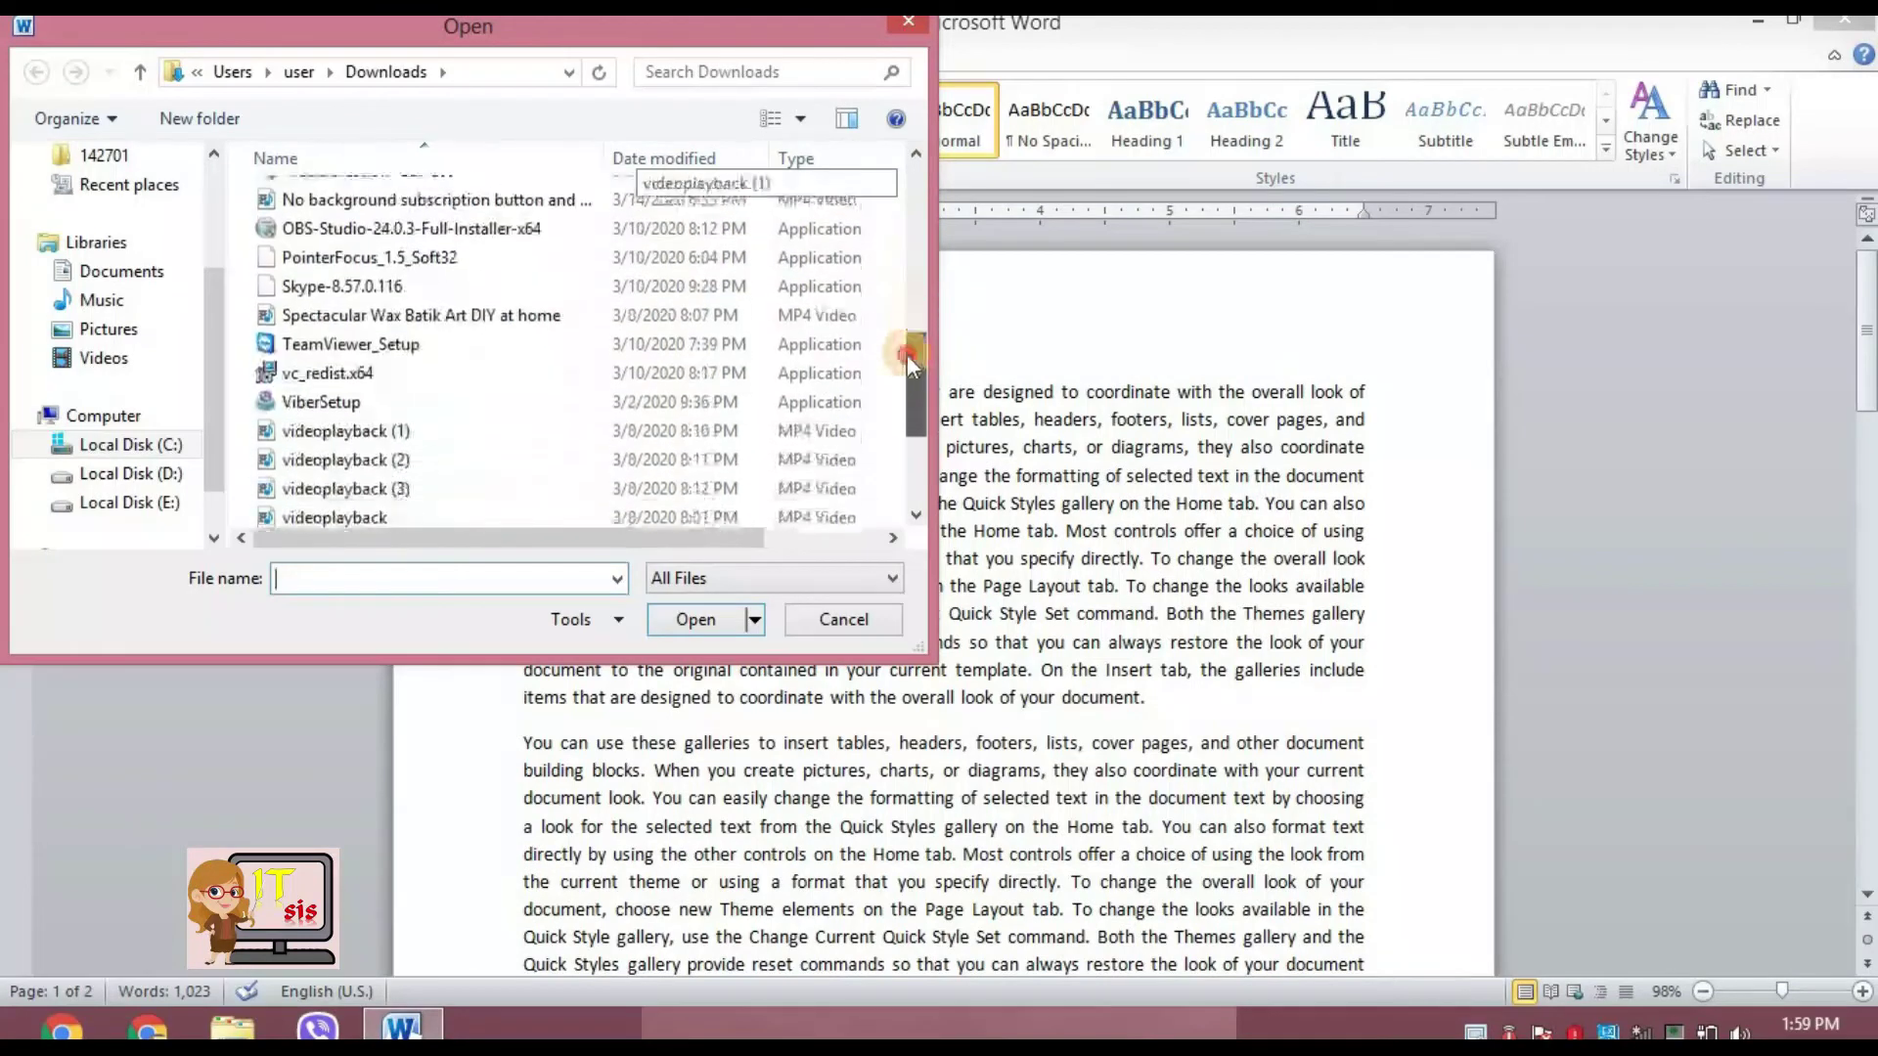
drag(908, 317, 902, 383)
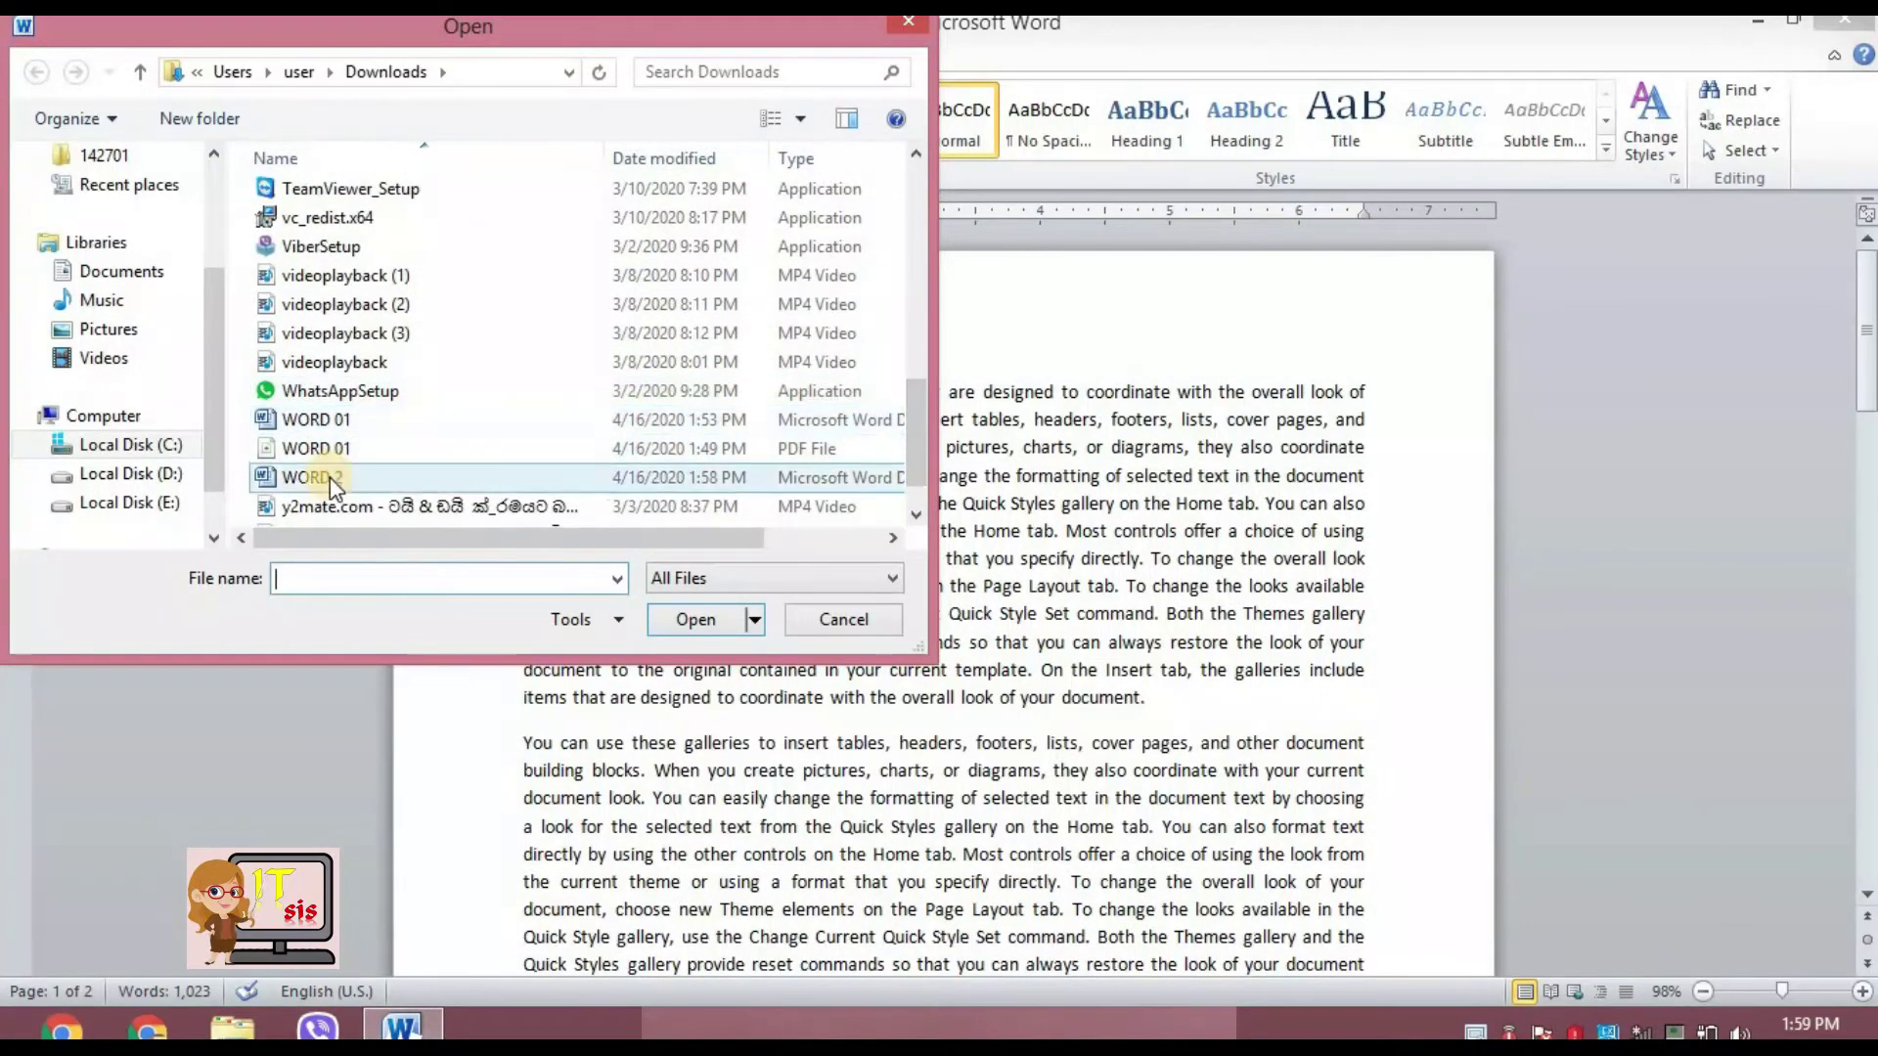
click(314, 476)
click(685, 619)
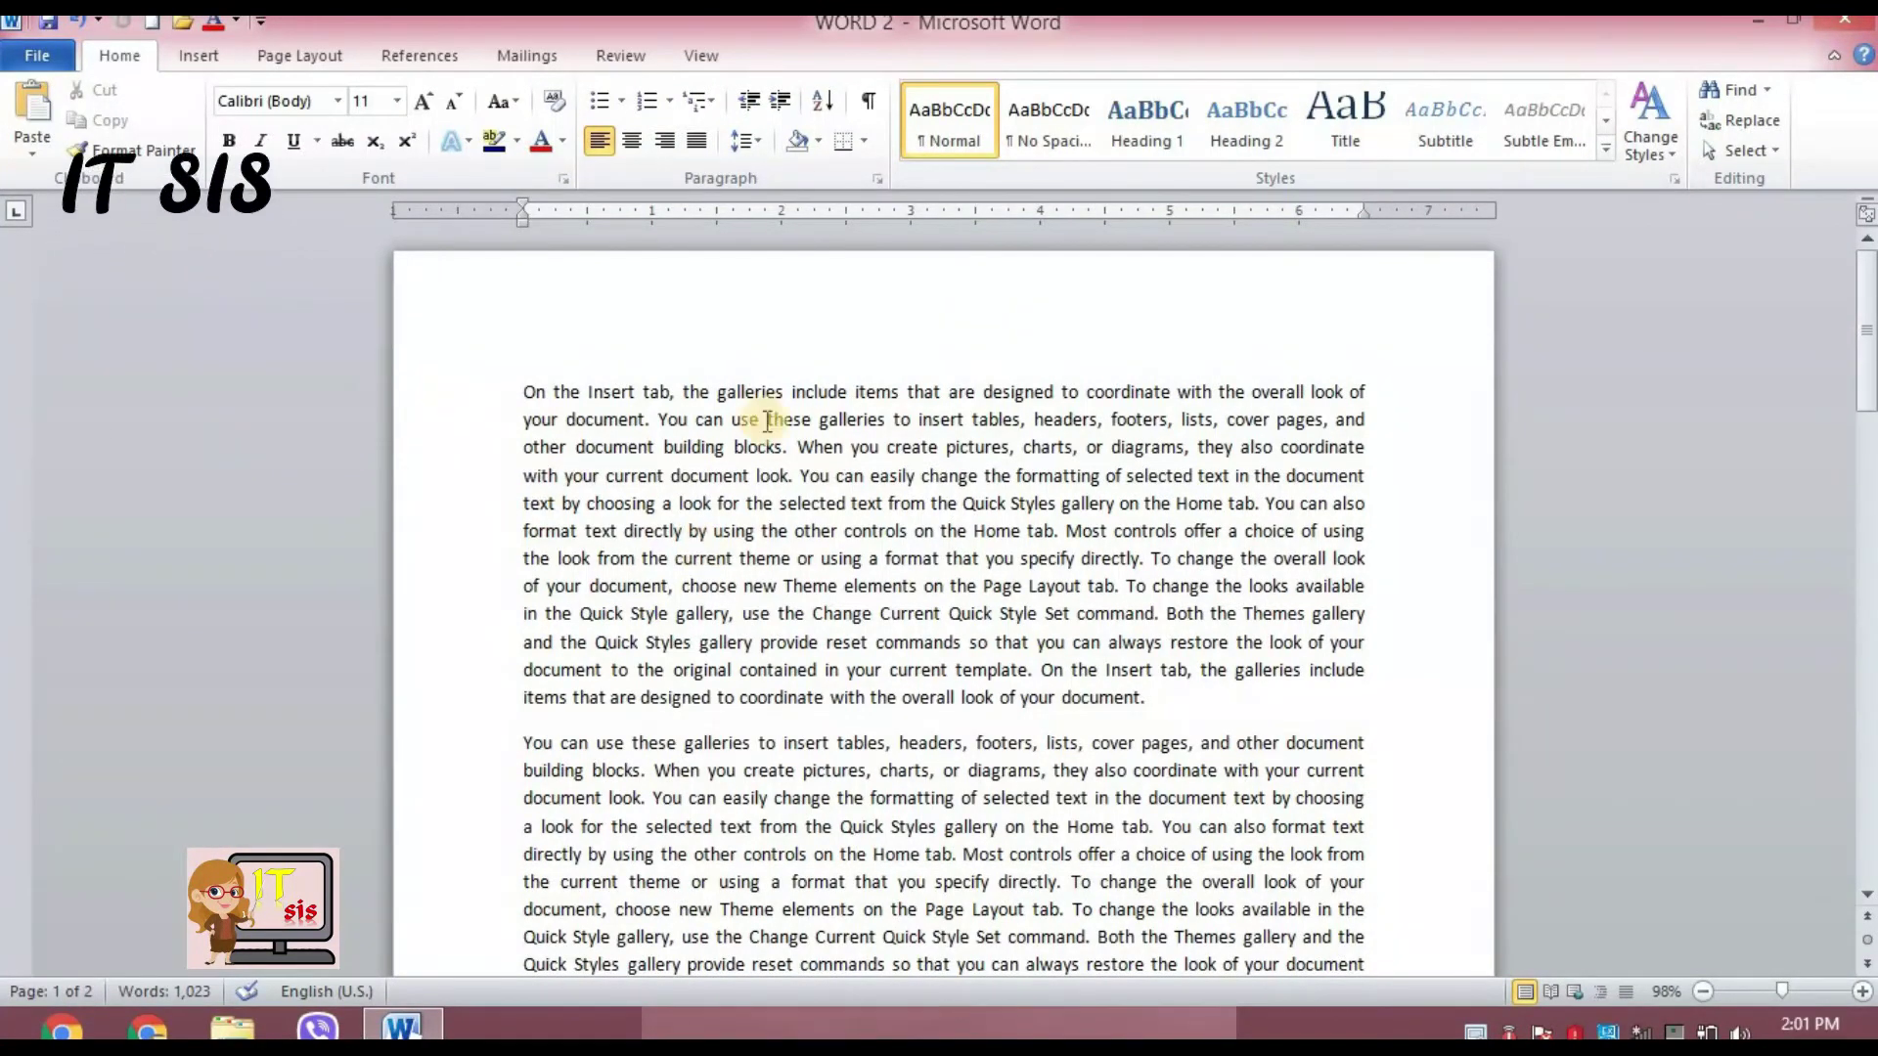
- Show the File Info page listing WORD 2 at 13.1KB, 2 pages and 1023 words
click(66, 57)
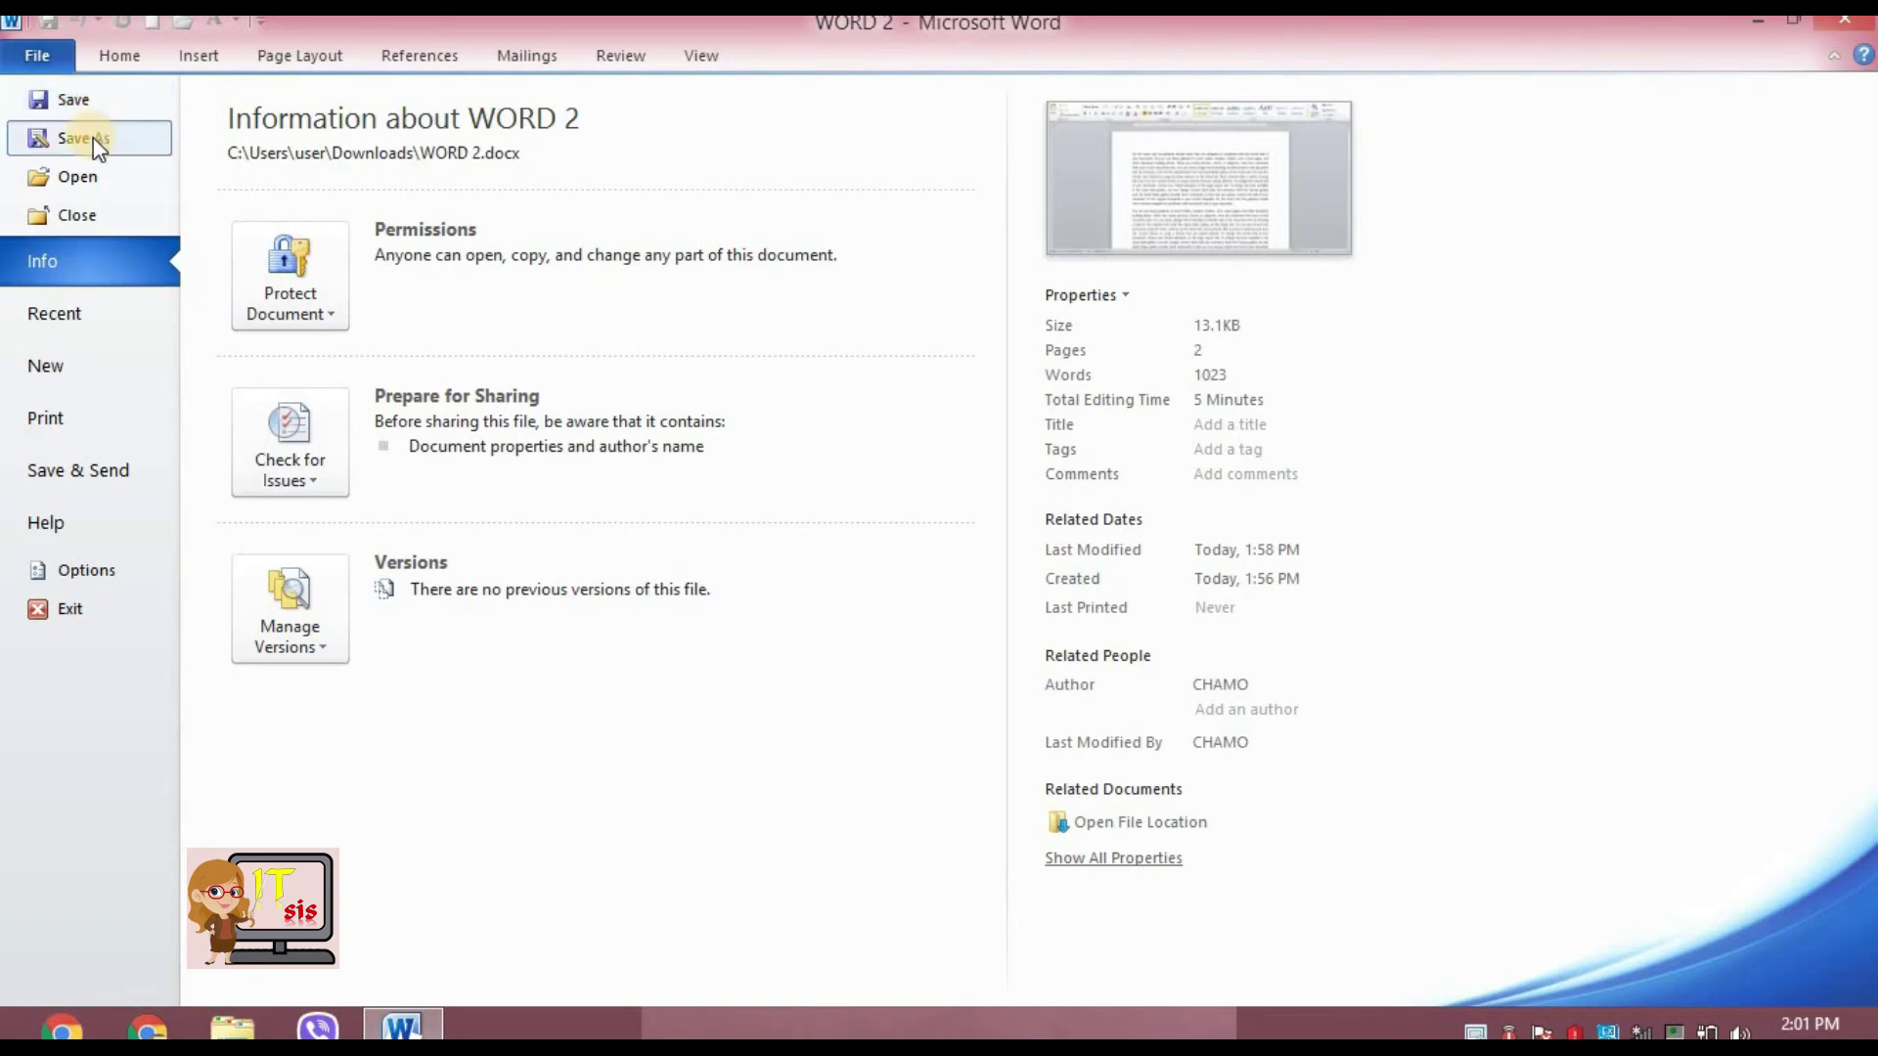
- Save a copy of WORD 2 as a PDF in the Downloads folder
click(92, 138)
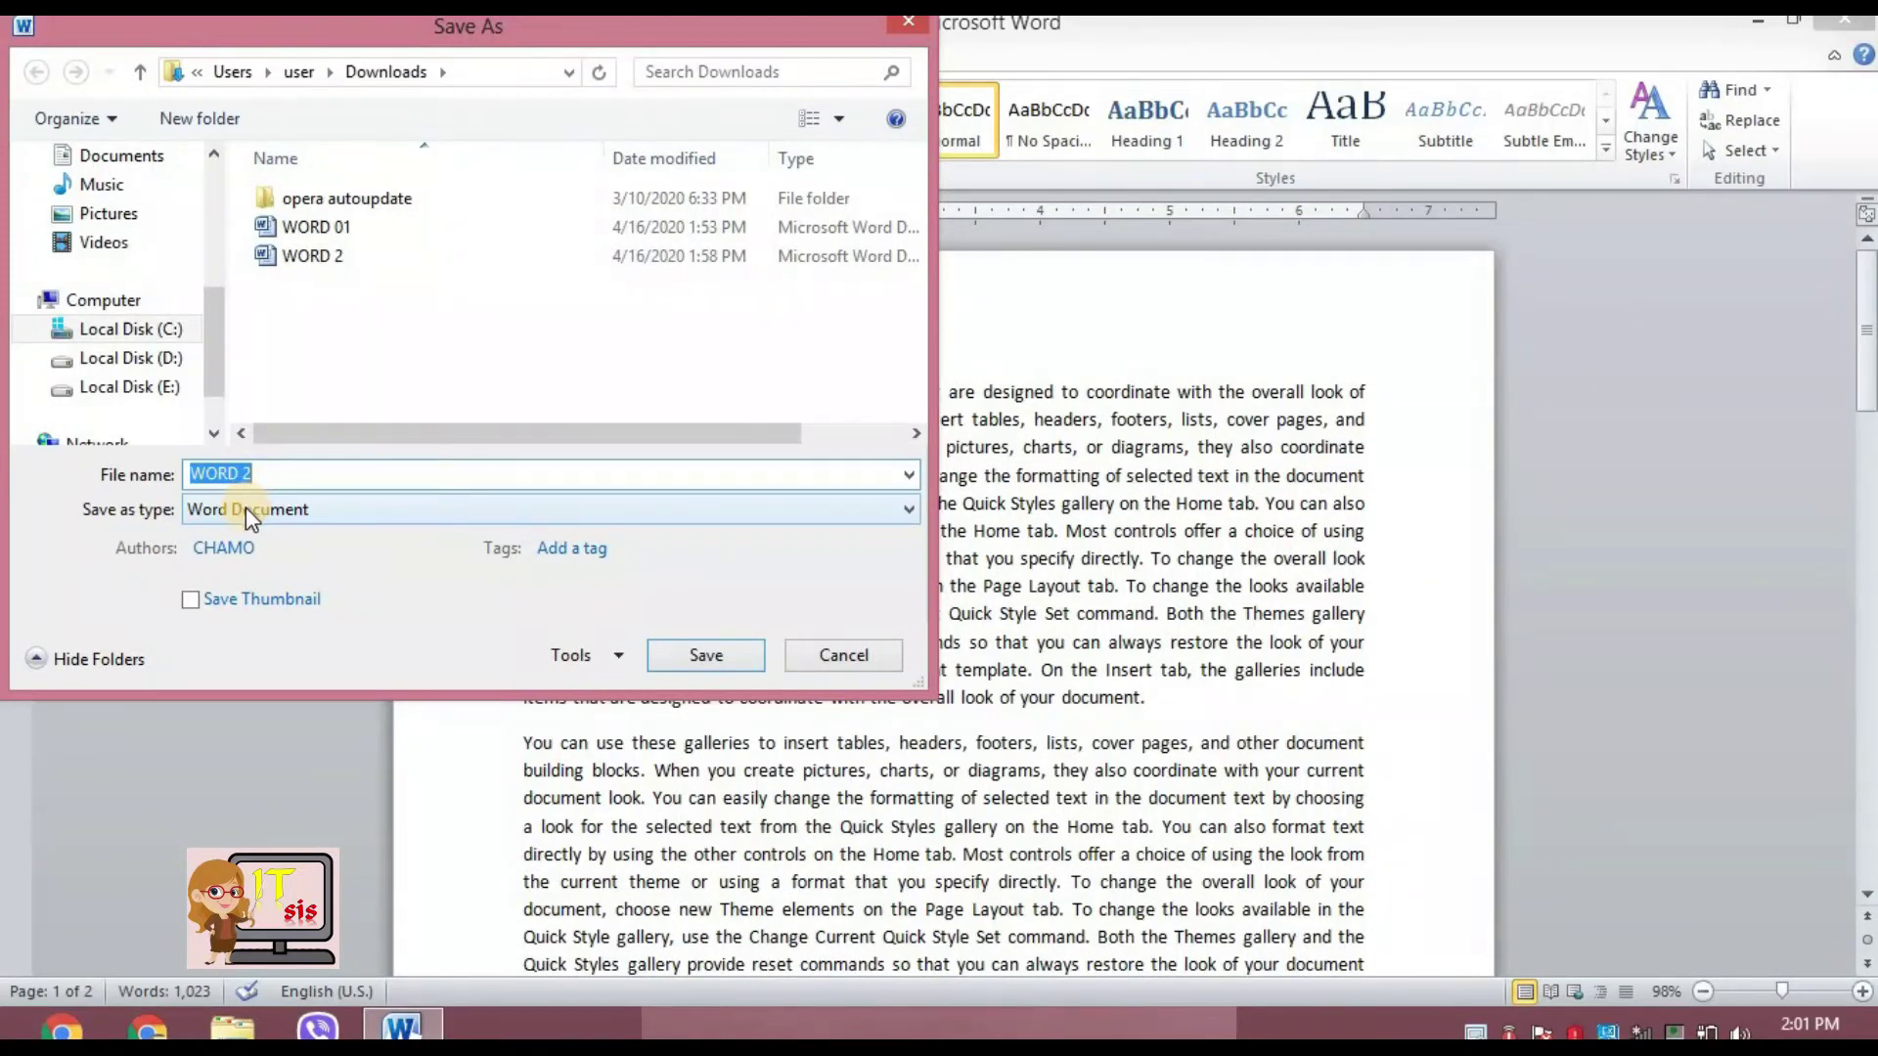
click(907, 509)
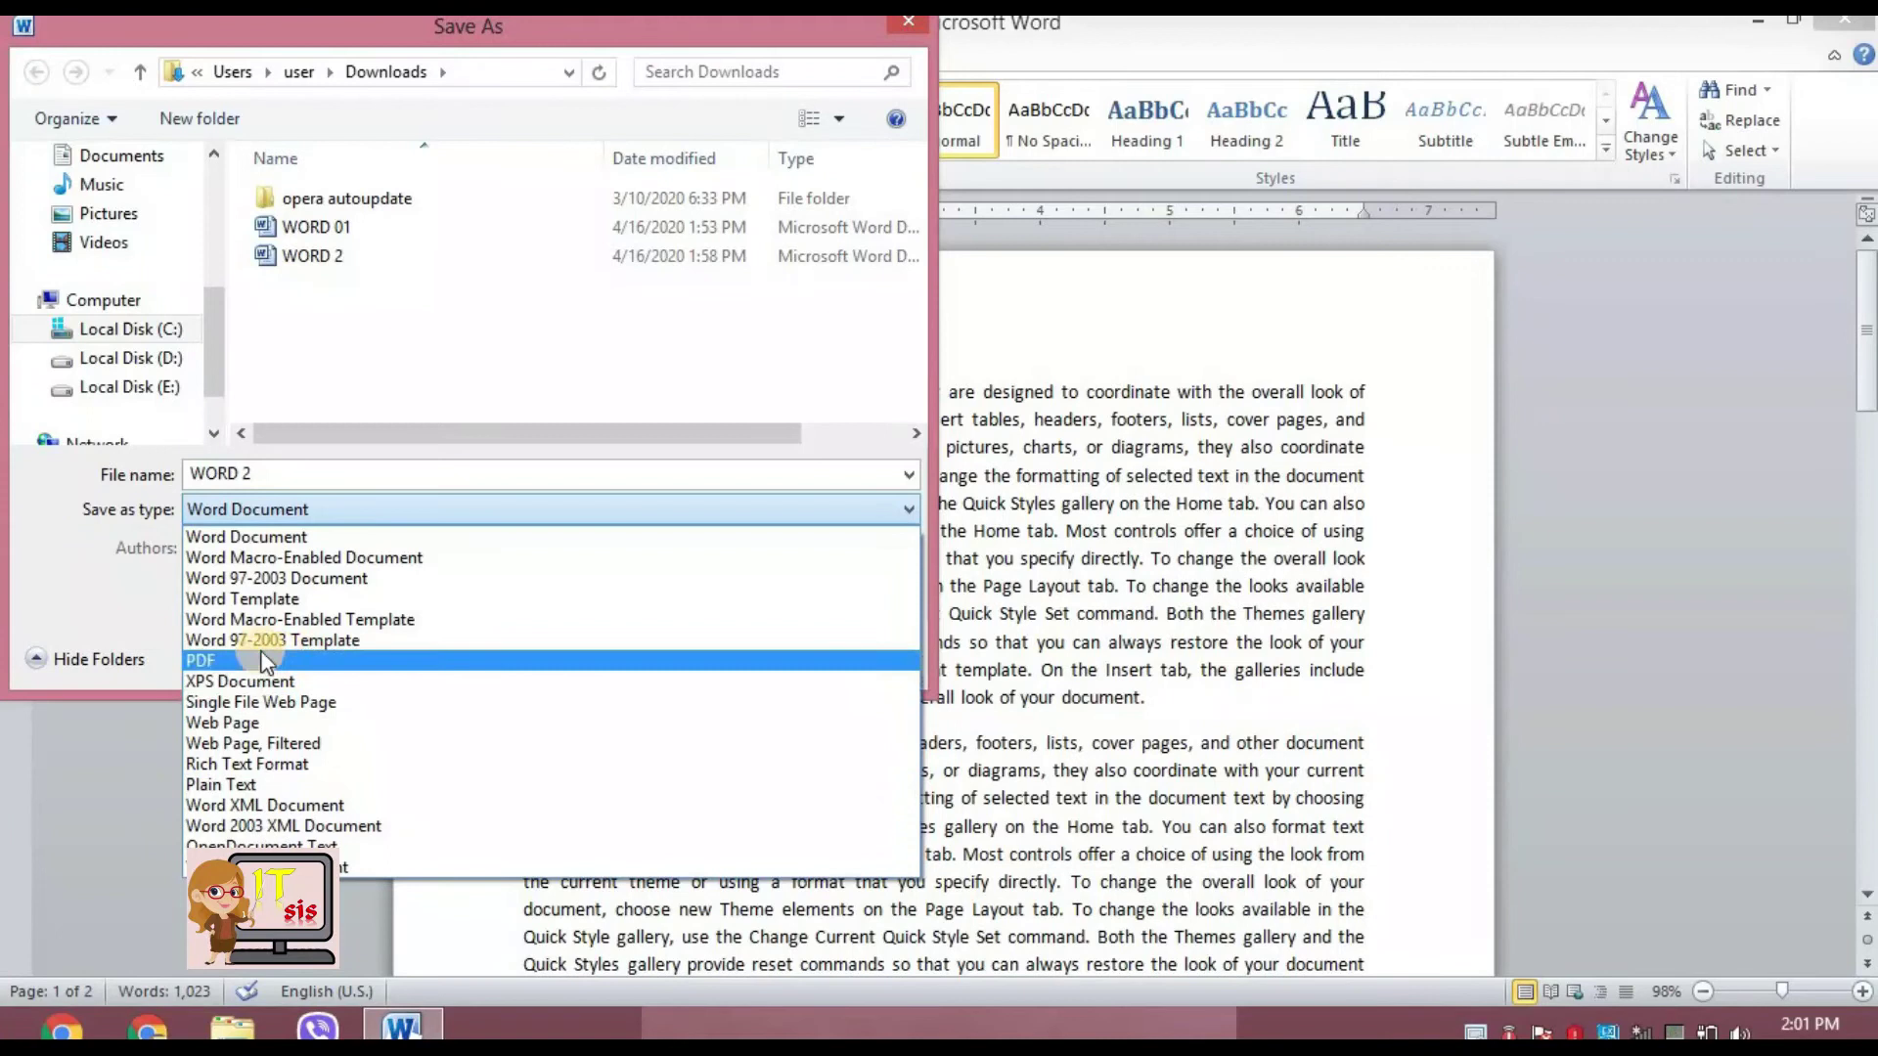
click(204, 661)
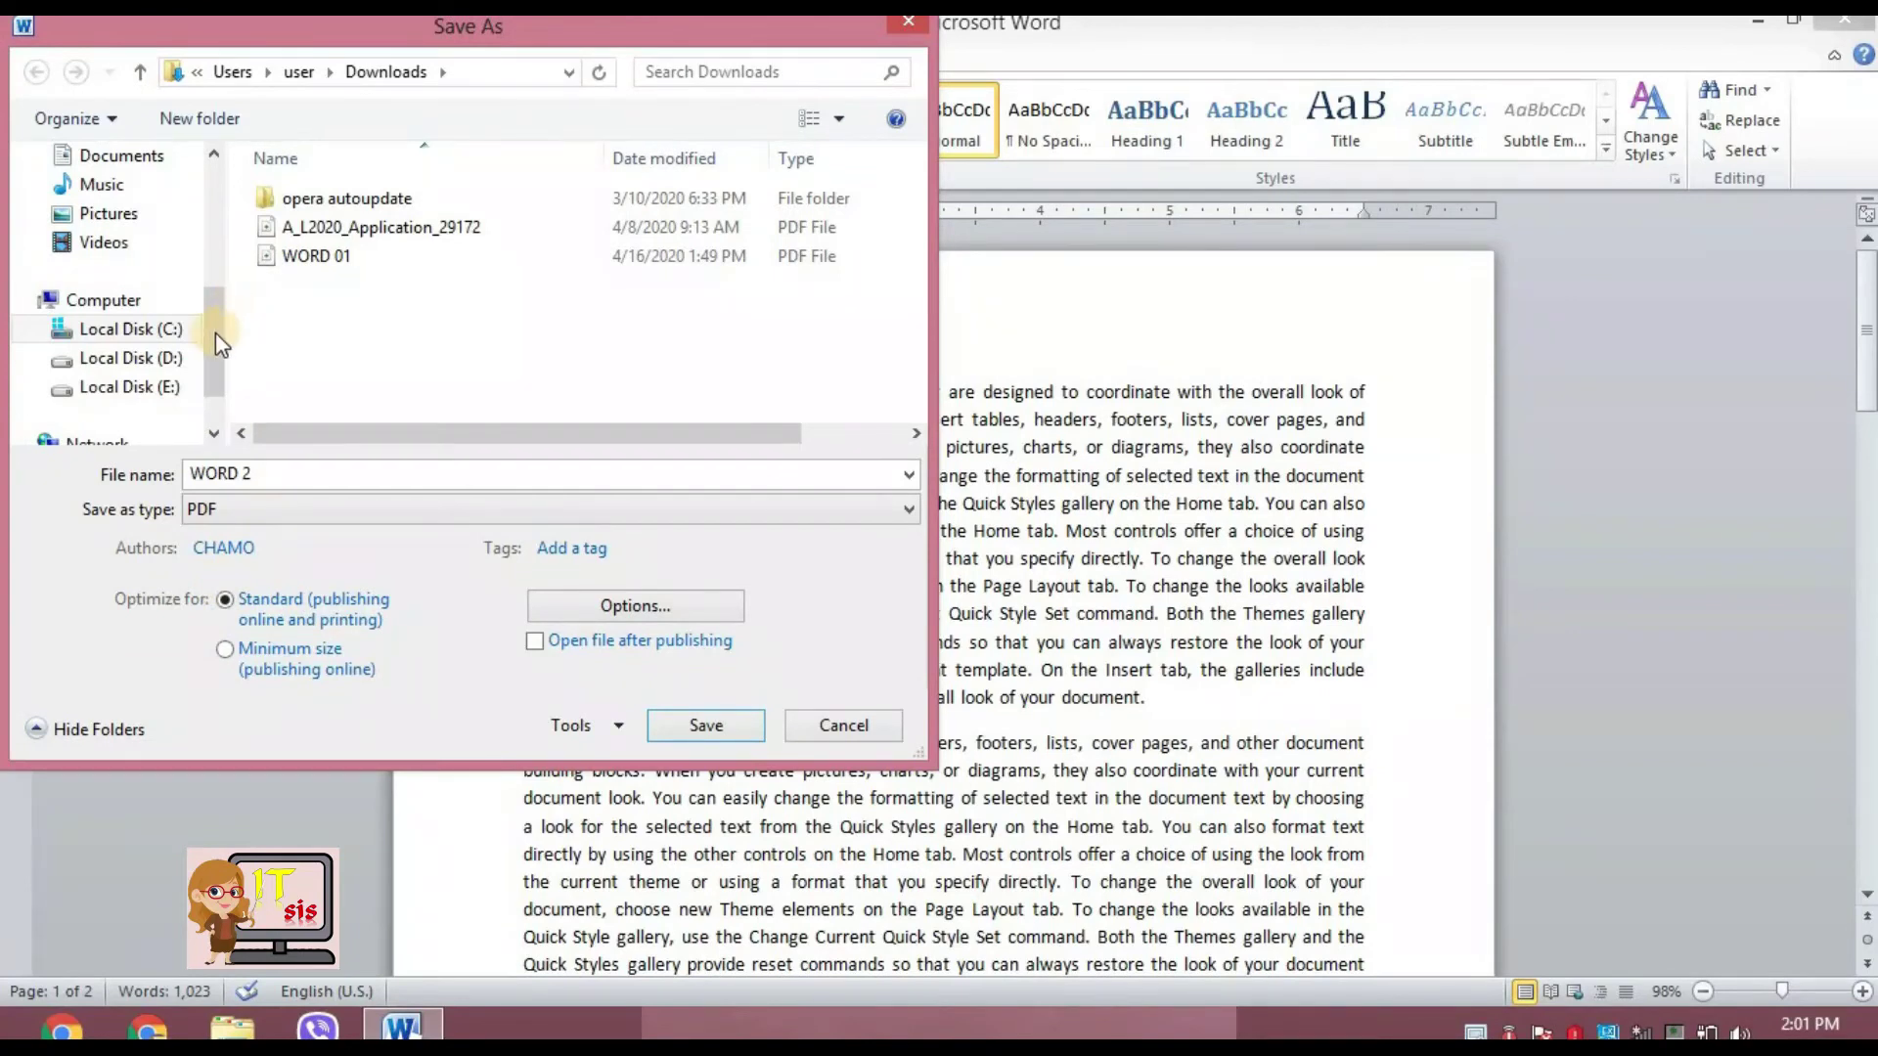
drag(215, 332, 223, 240)
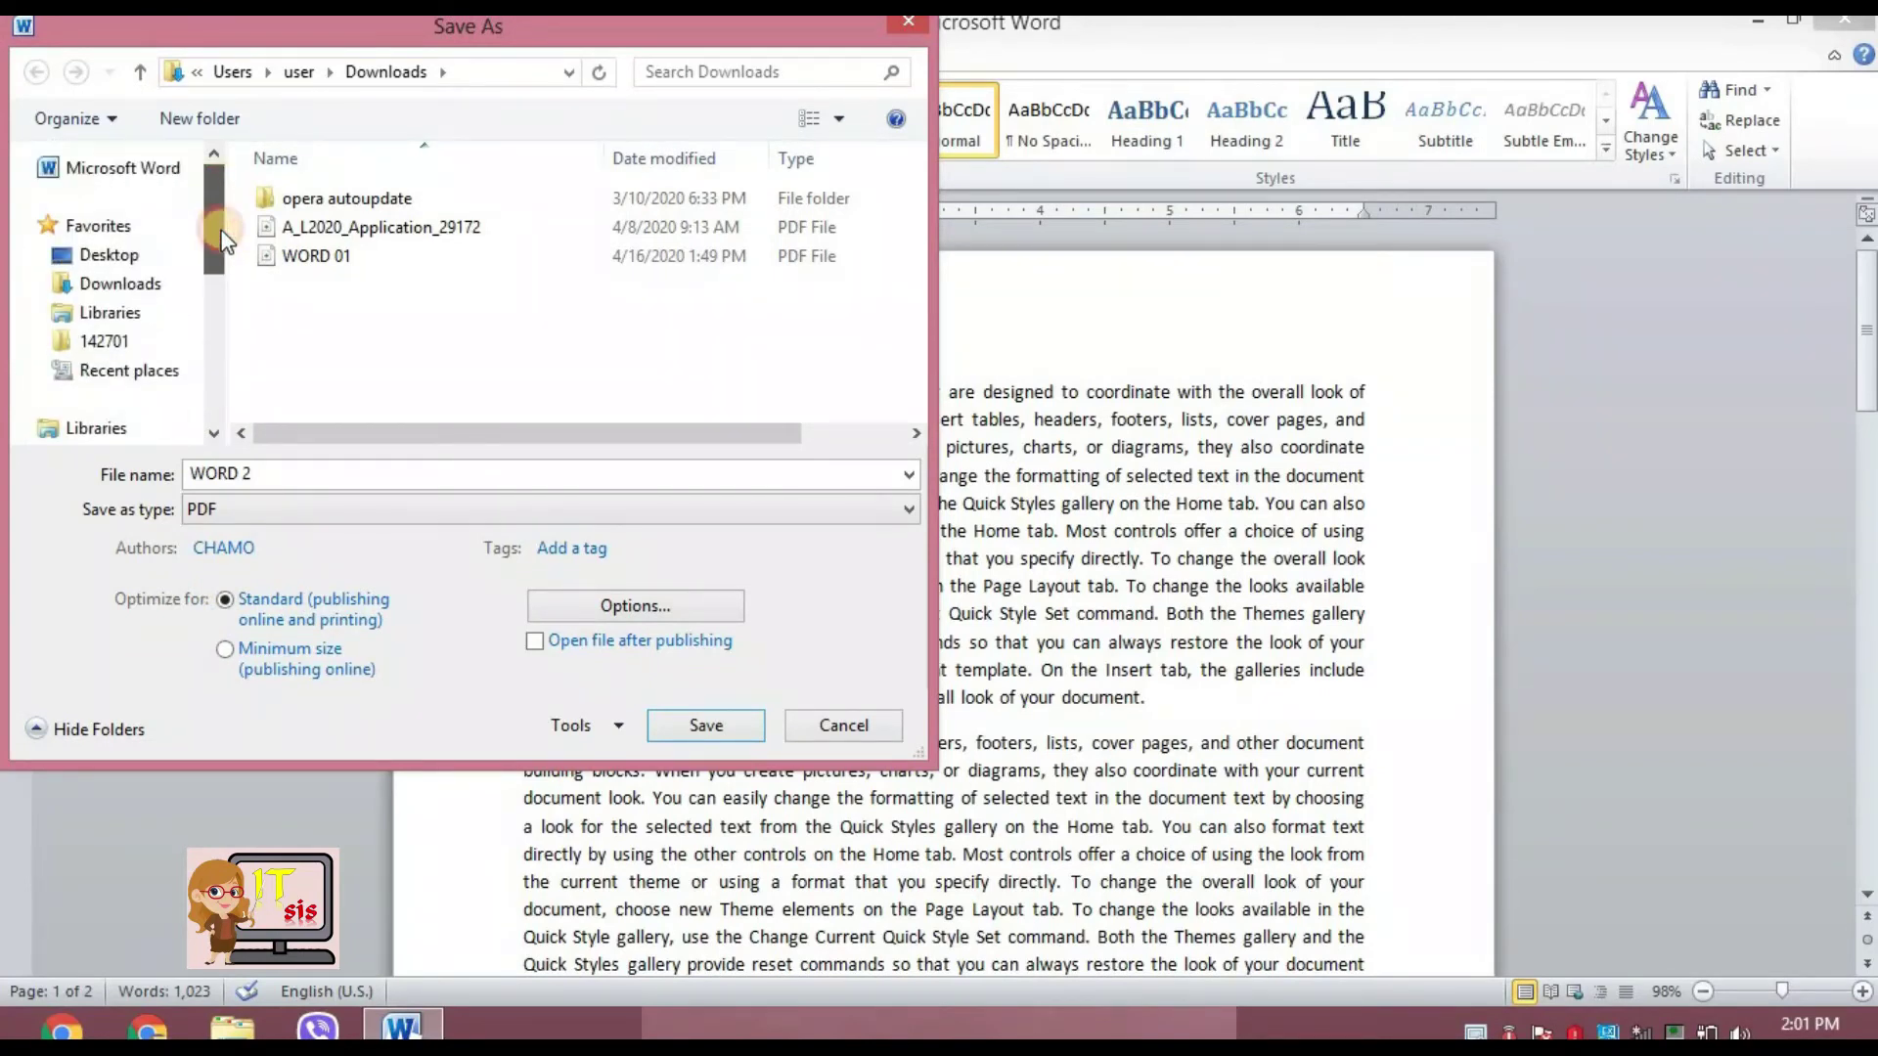
mouse_move(223, 240)
mouse_down()
mouse_move(219, 277)
mouse_move(217, 256)
mouse_up()
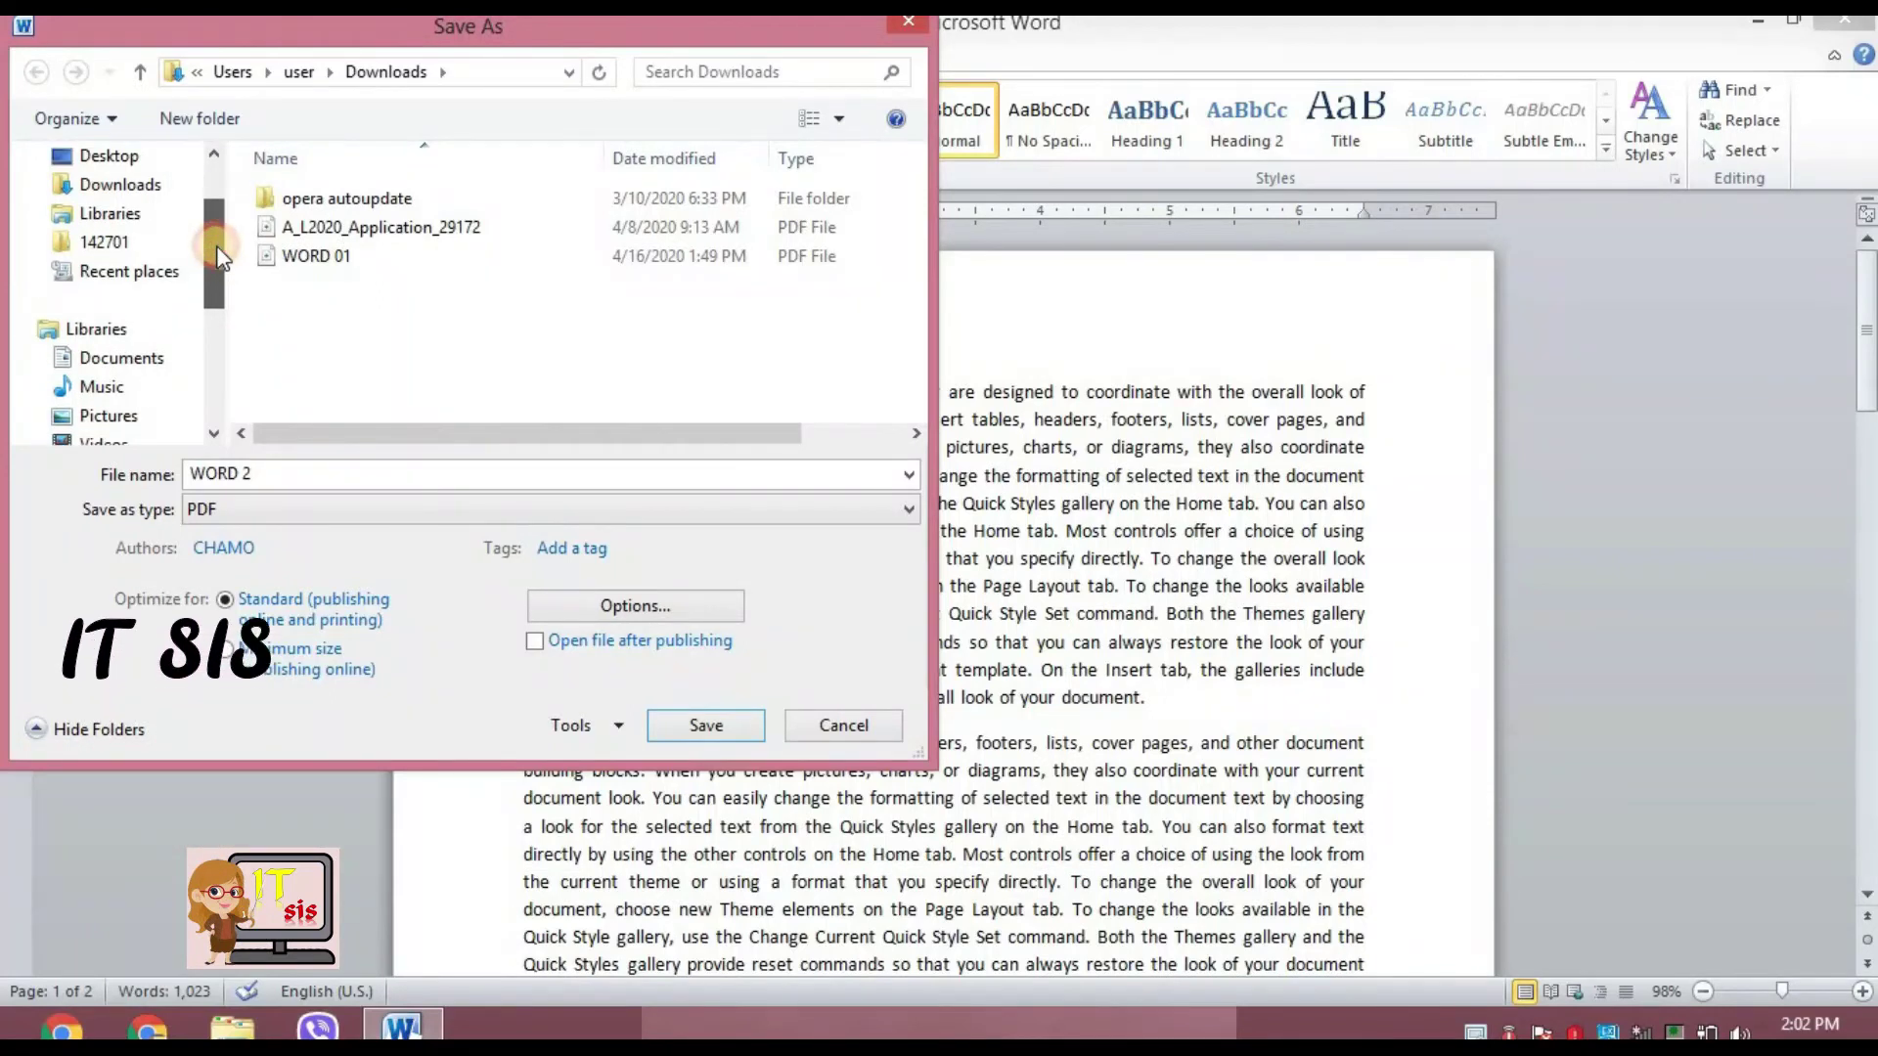
click(178, 193)
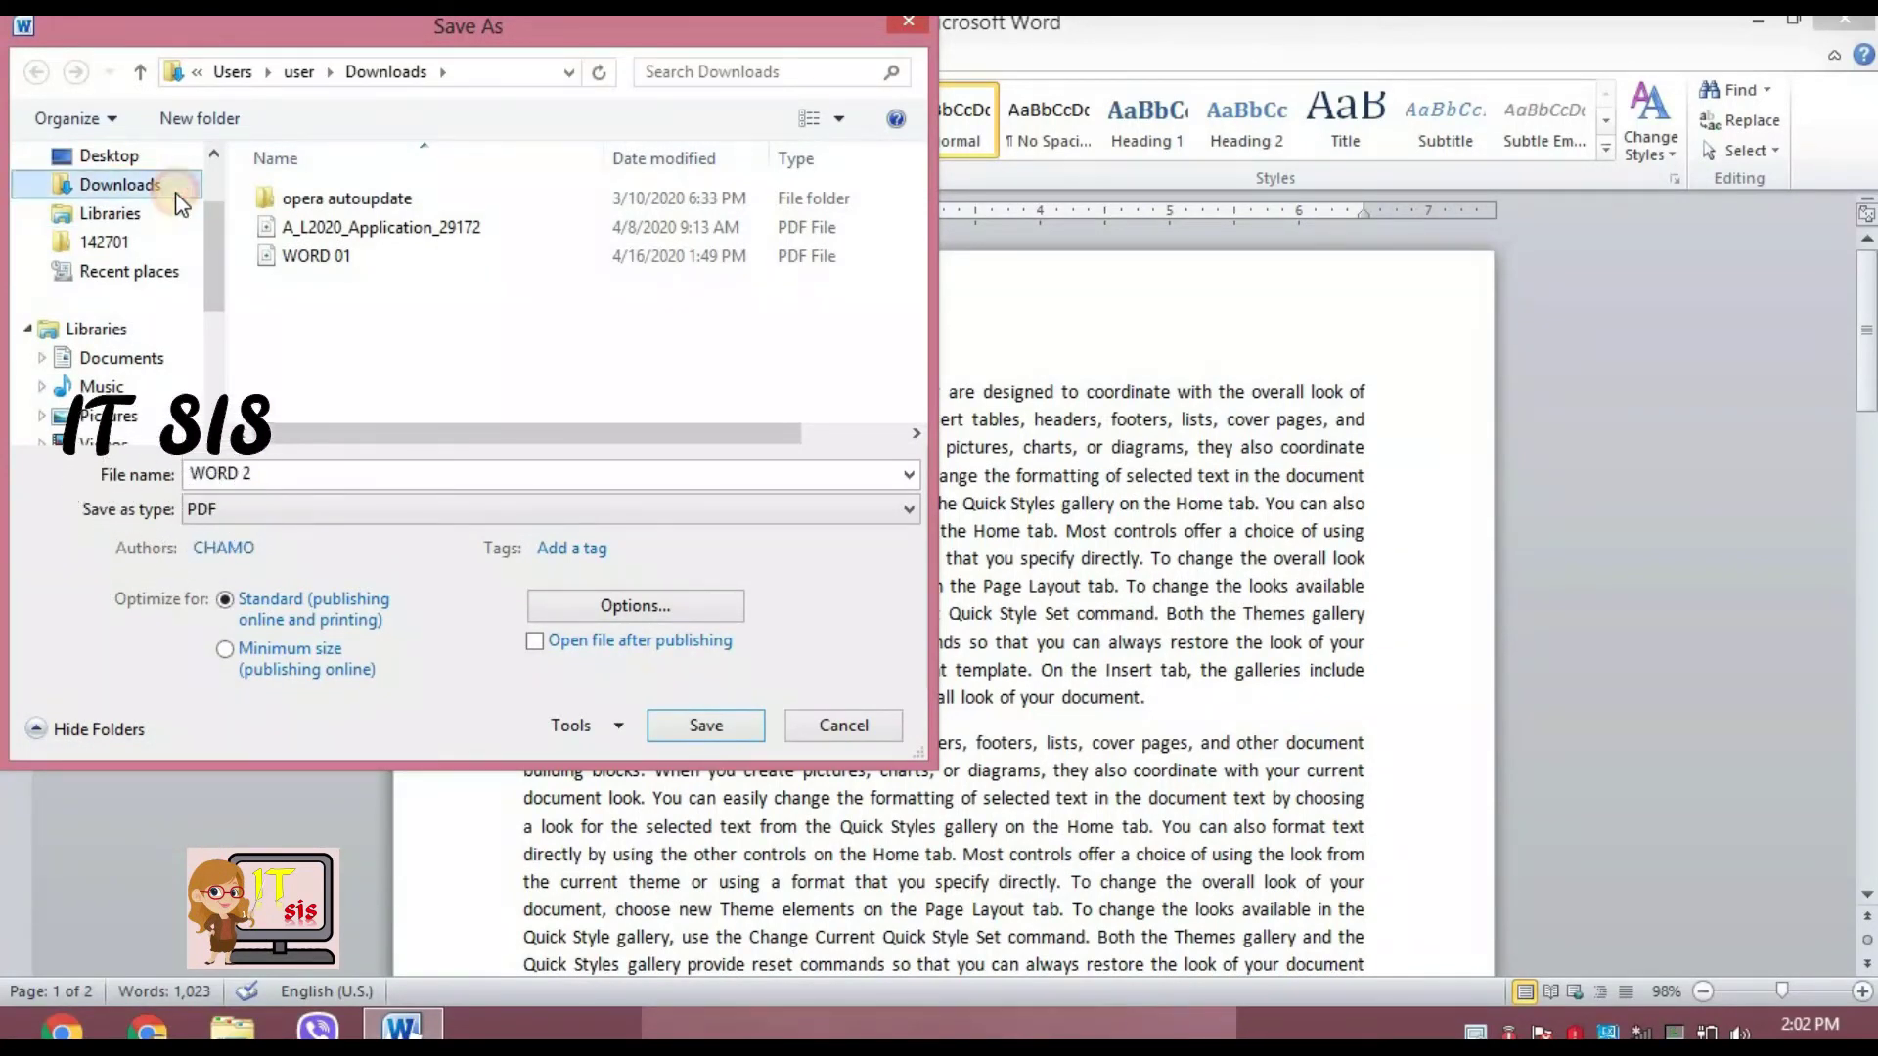
click(695, 731)
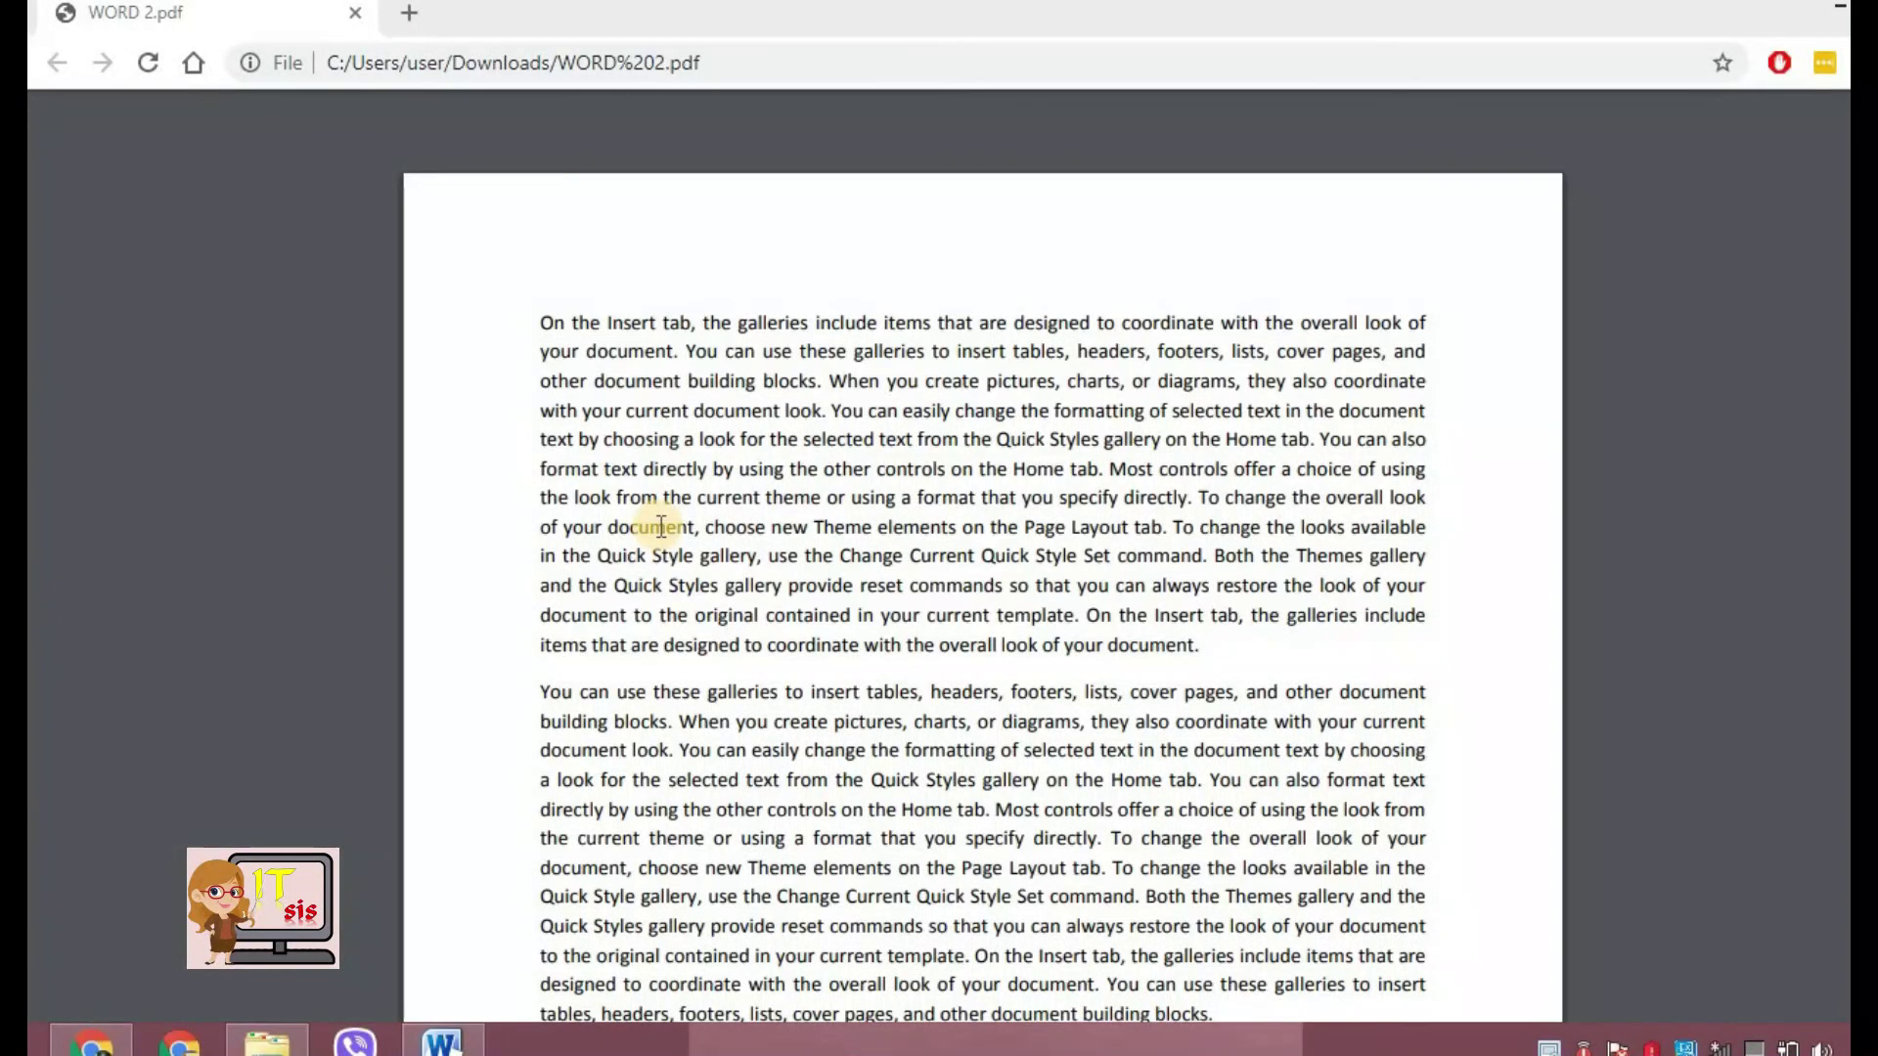
- Select words such as 'the' in the WORD 2 PDF, then return to Word
double_click(638, 348)
click(985, 443)
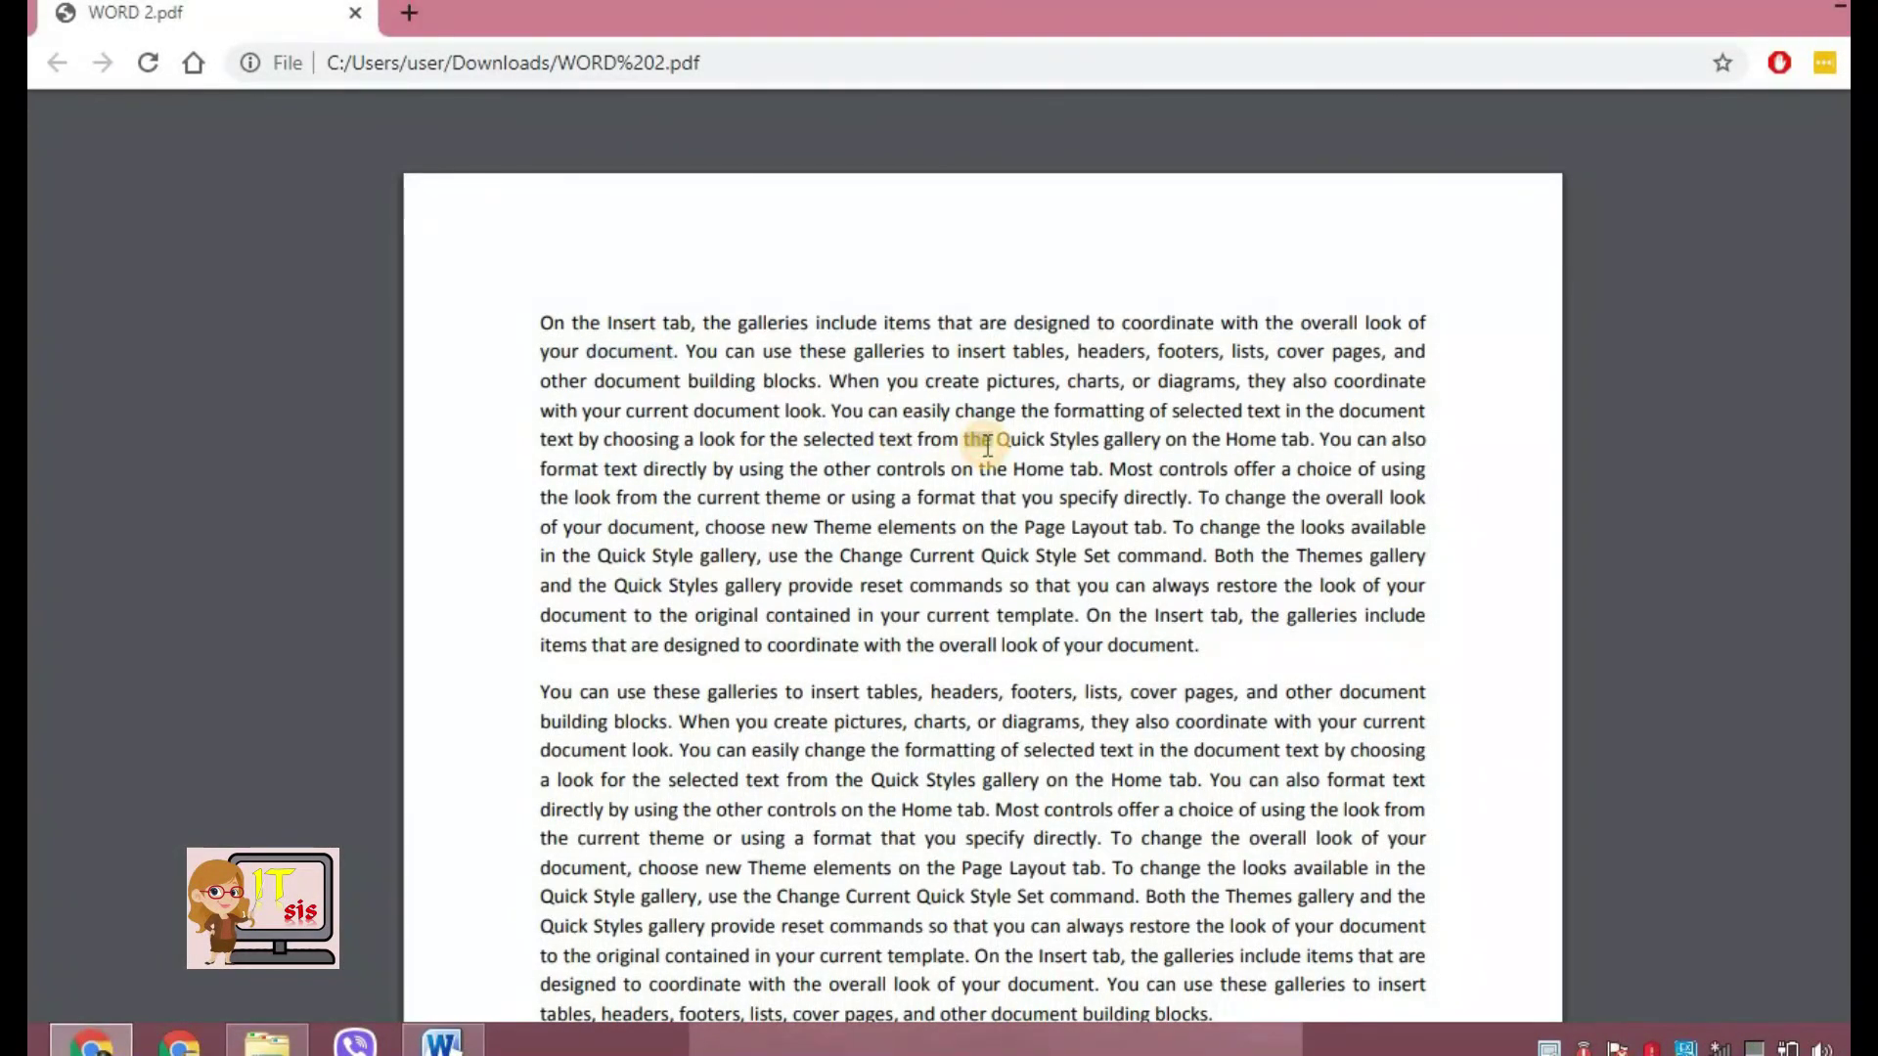
double_click(986, 442)
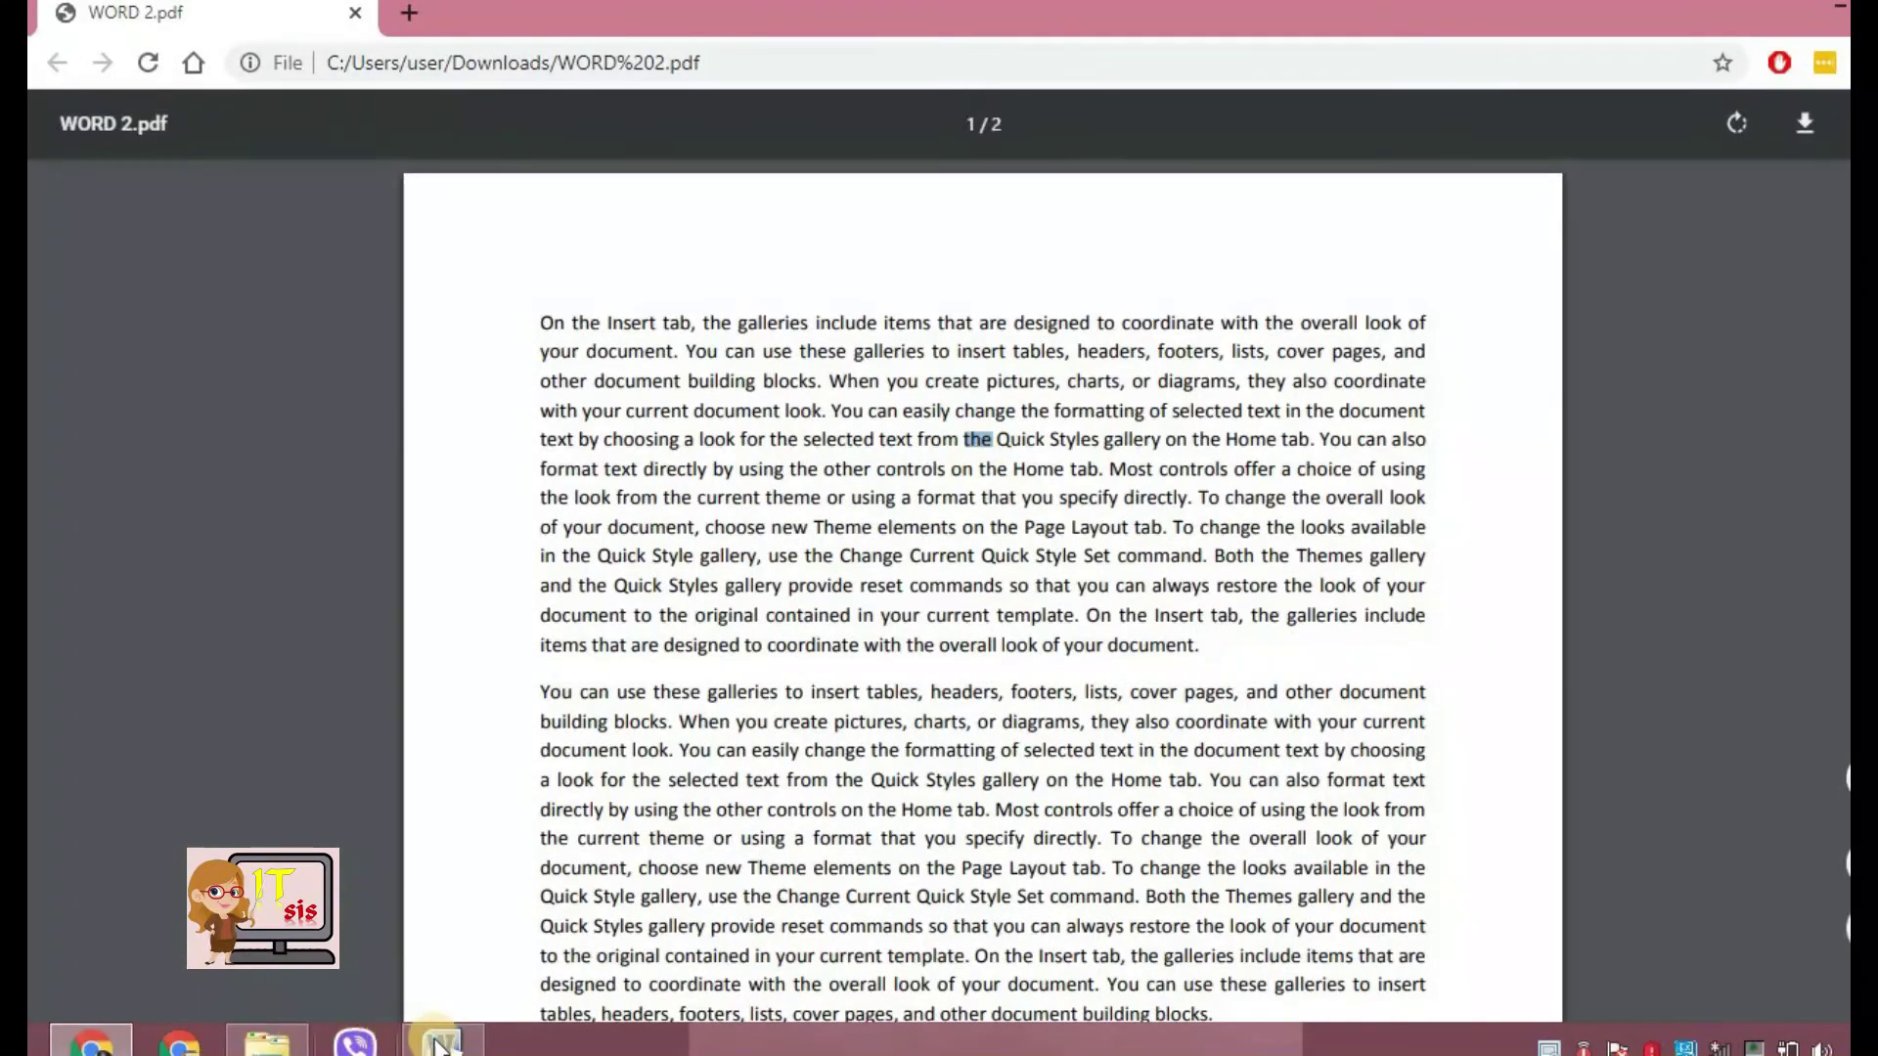
click(440, 1043)
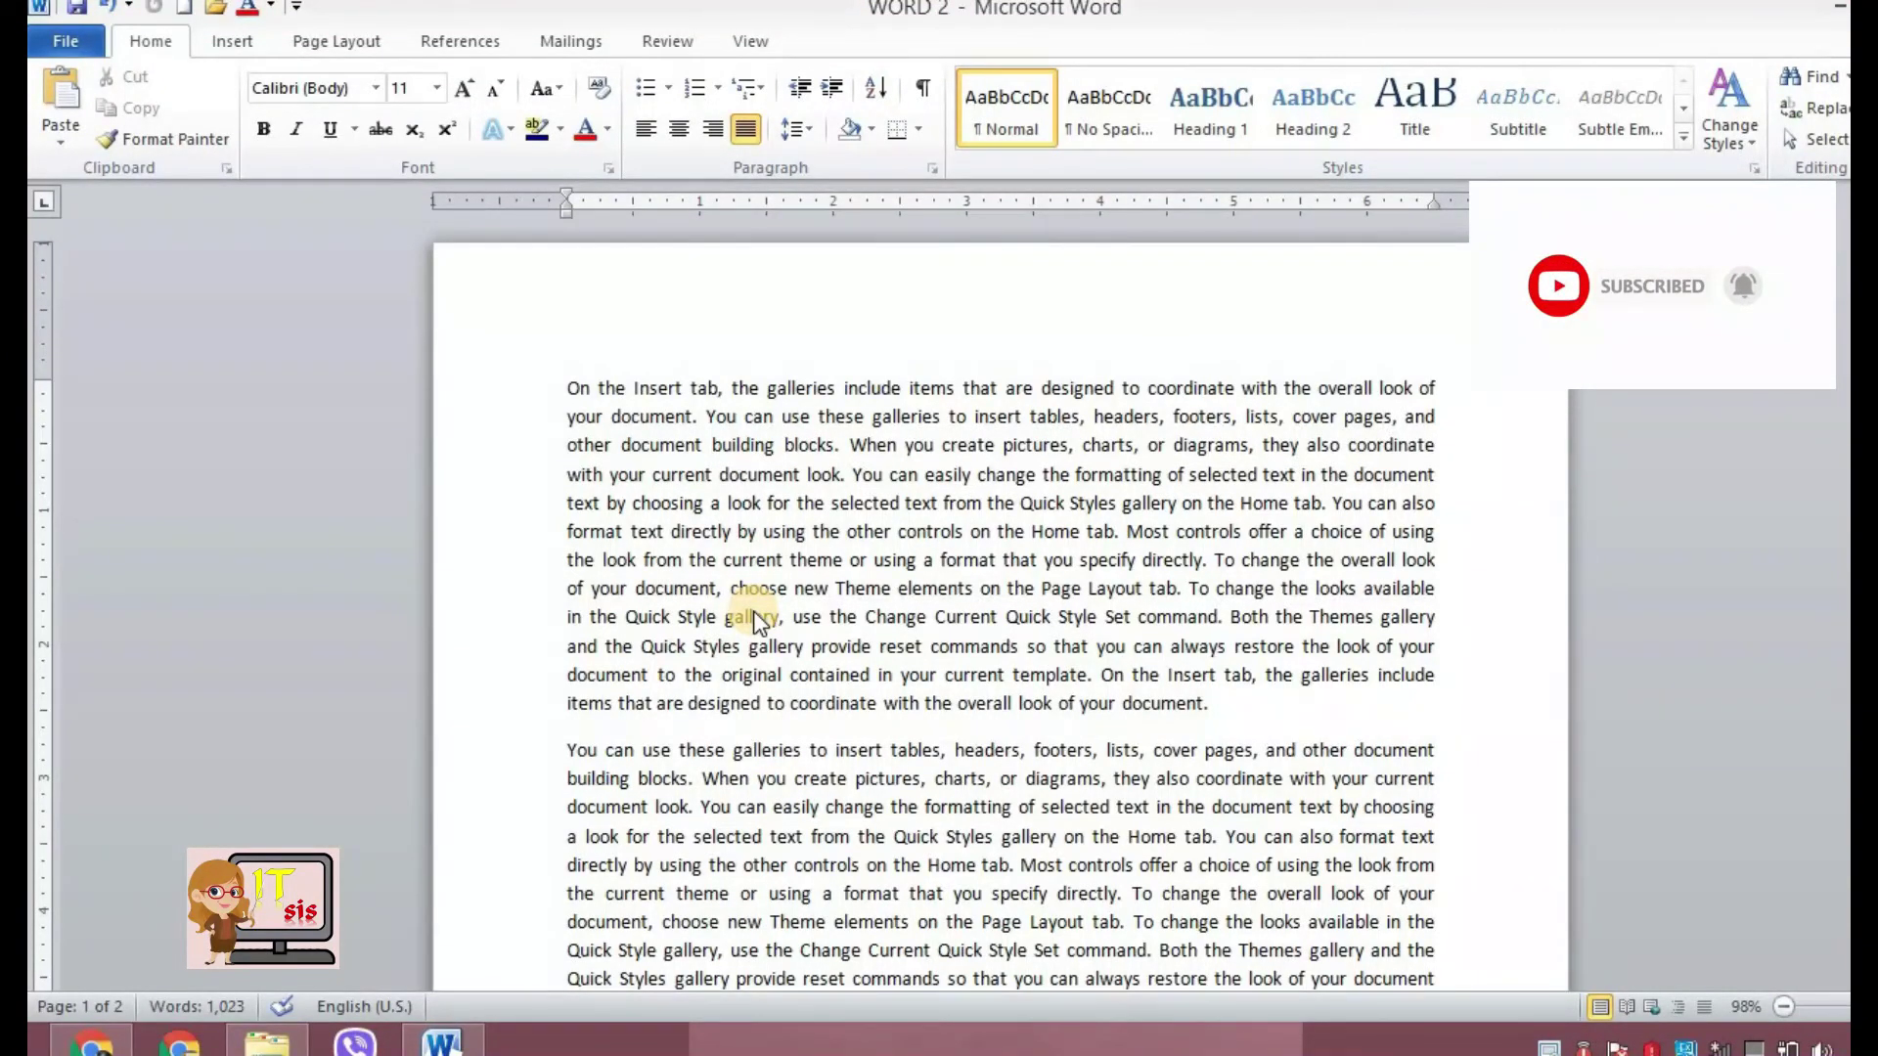
- From File > Save As, open General Options under Tools for saving WORD 2 to Downloads
click(68, 38)
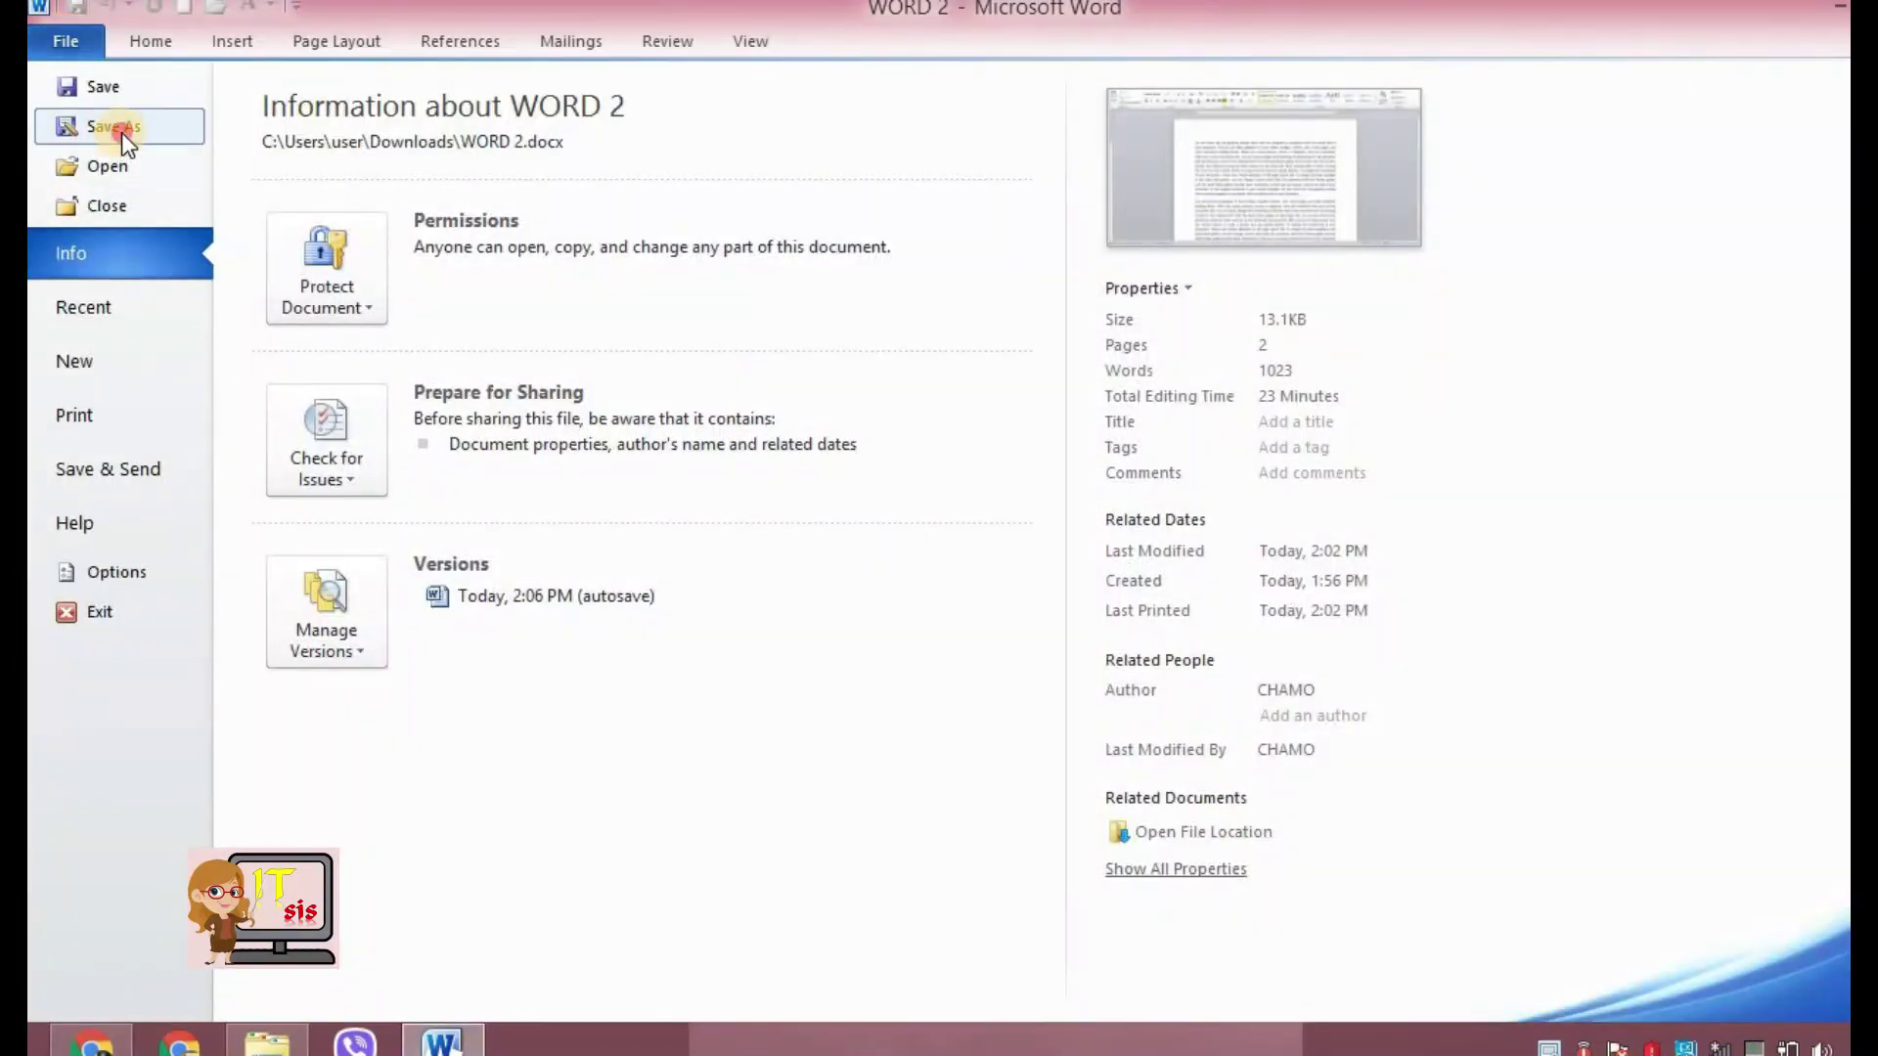
click(121, 132)
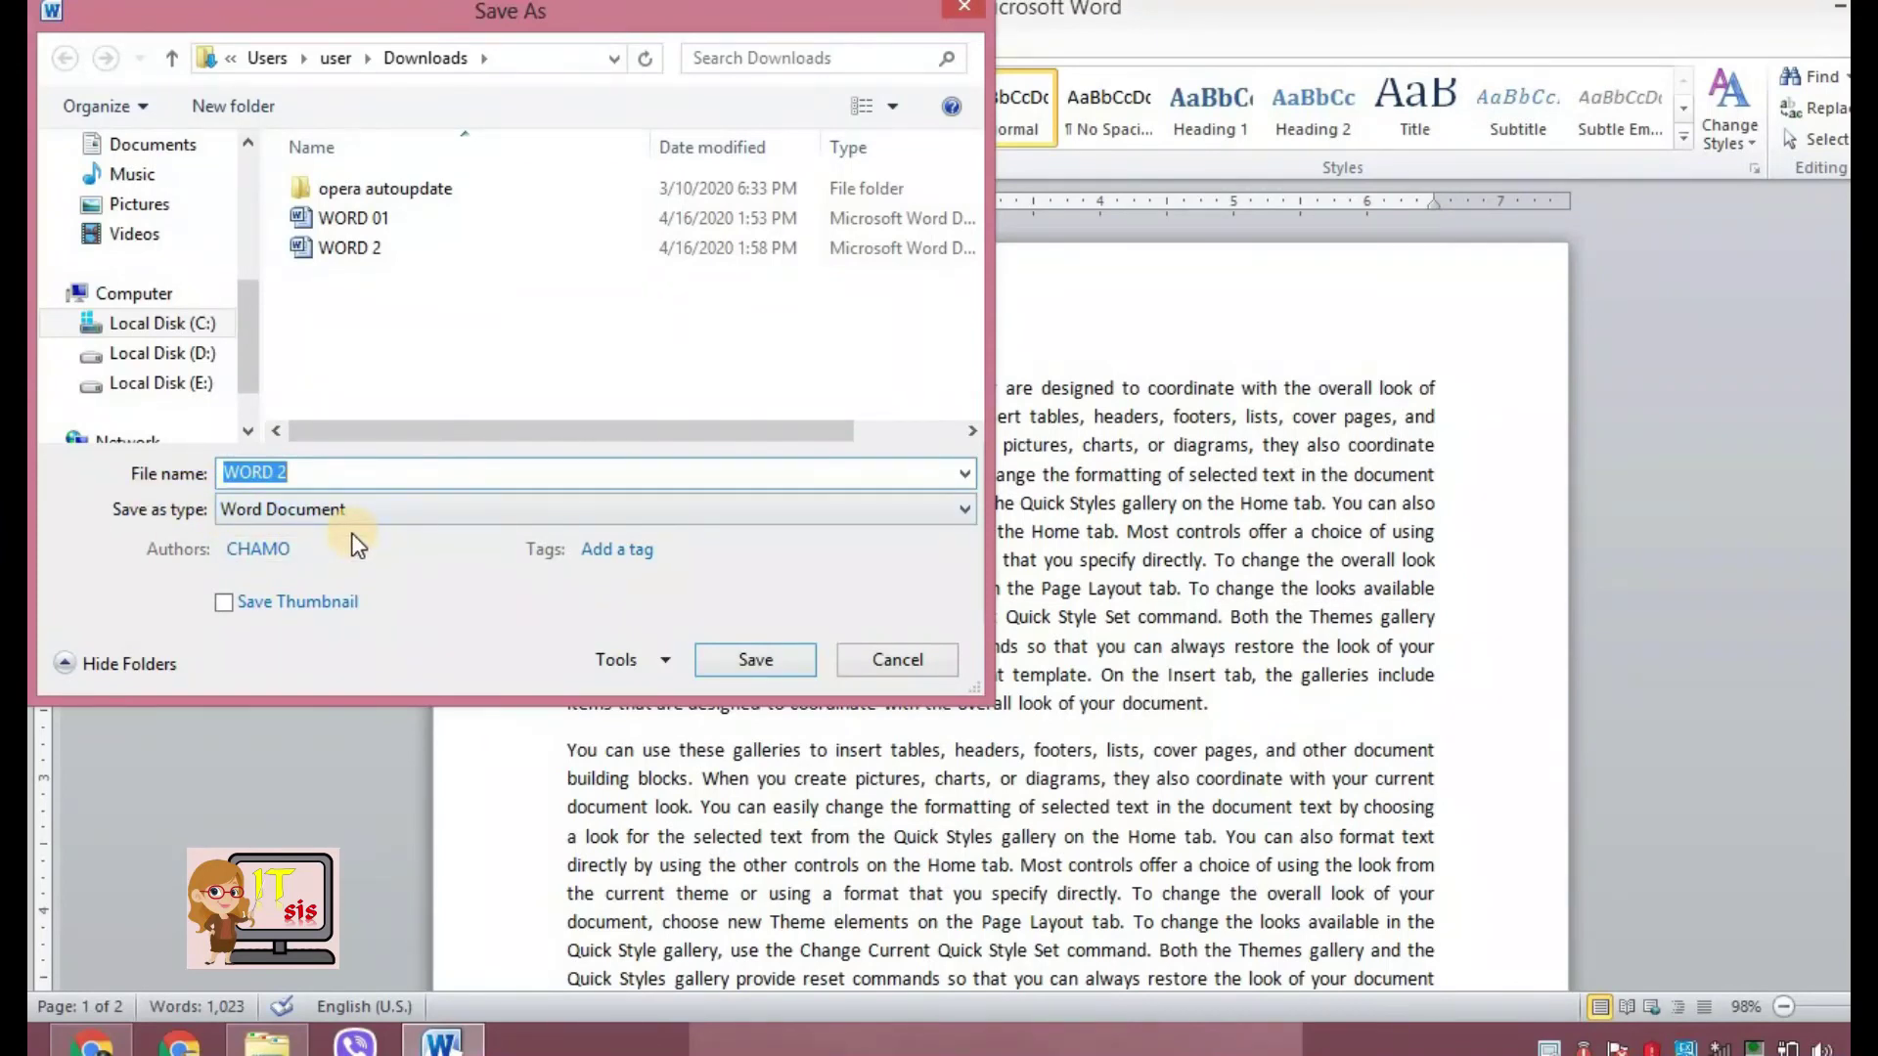
click(667, 663)
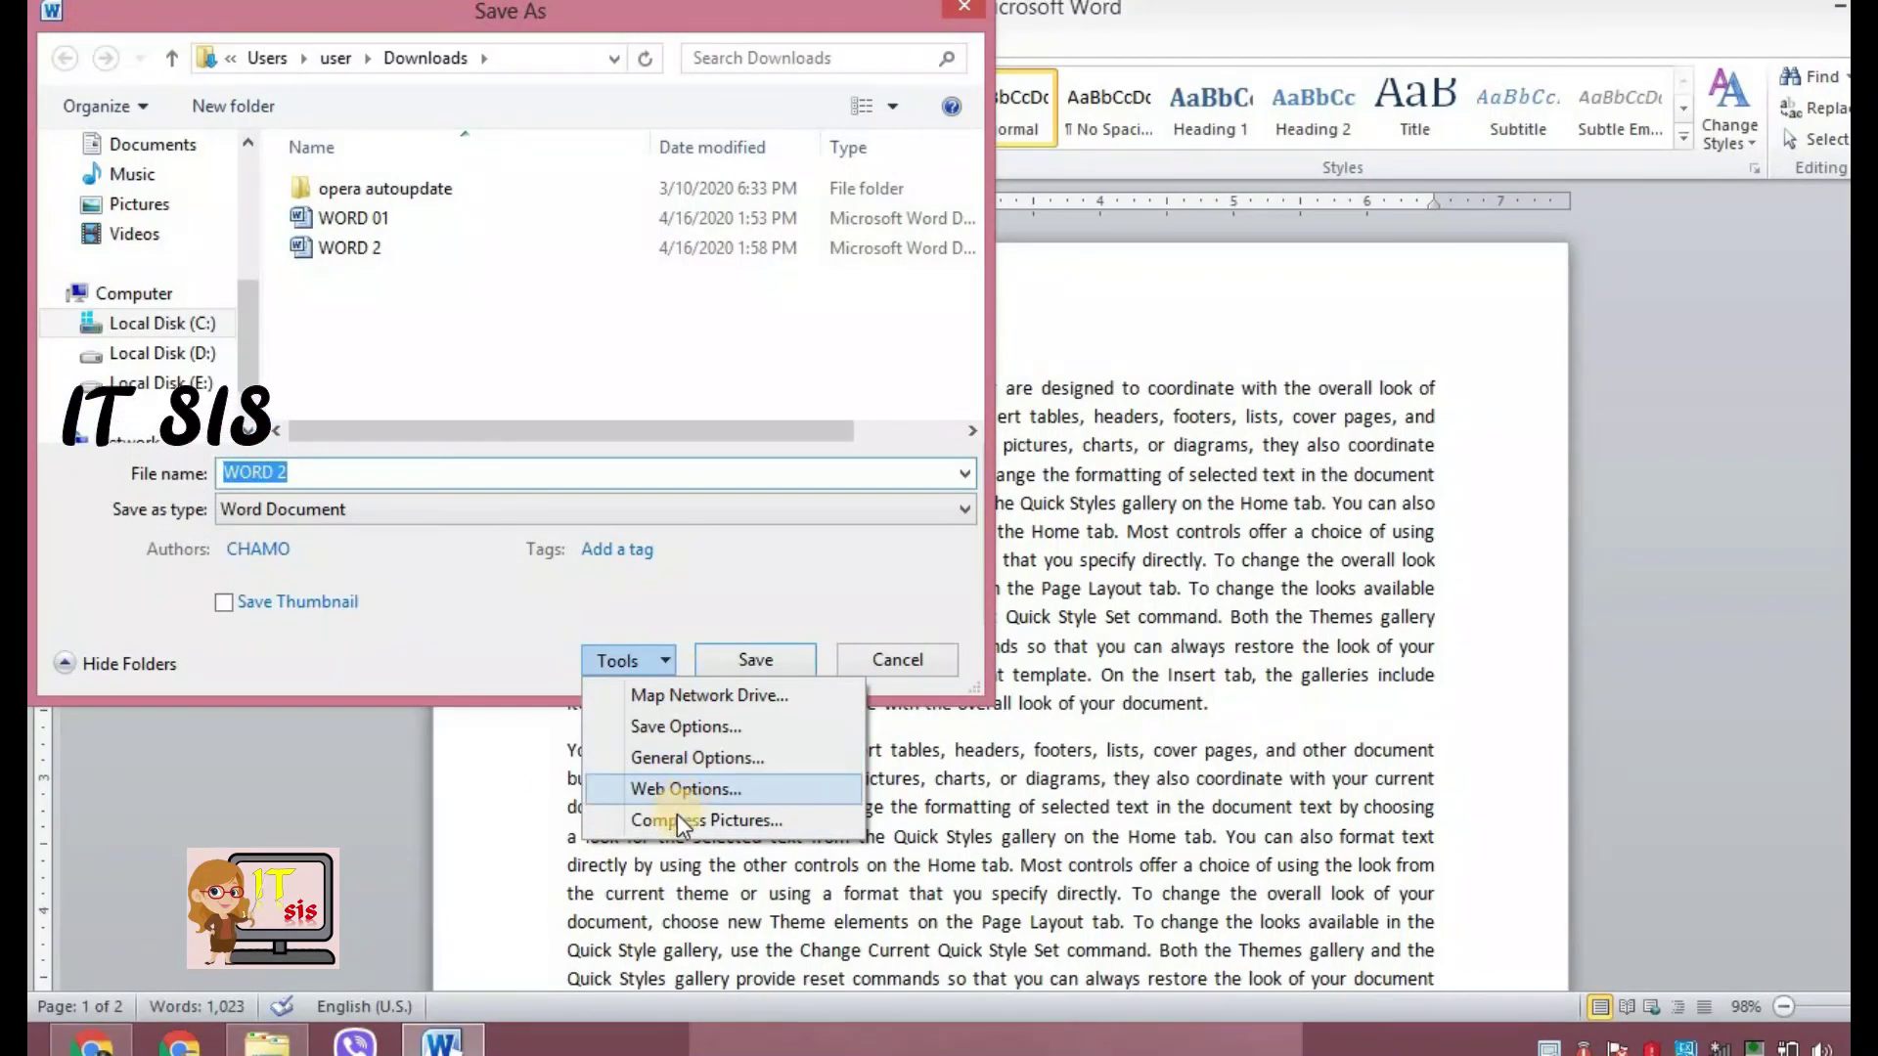
click(673, 761)
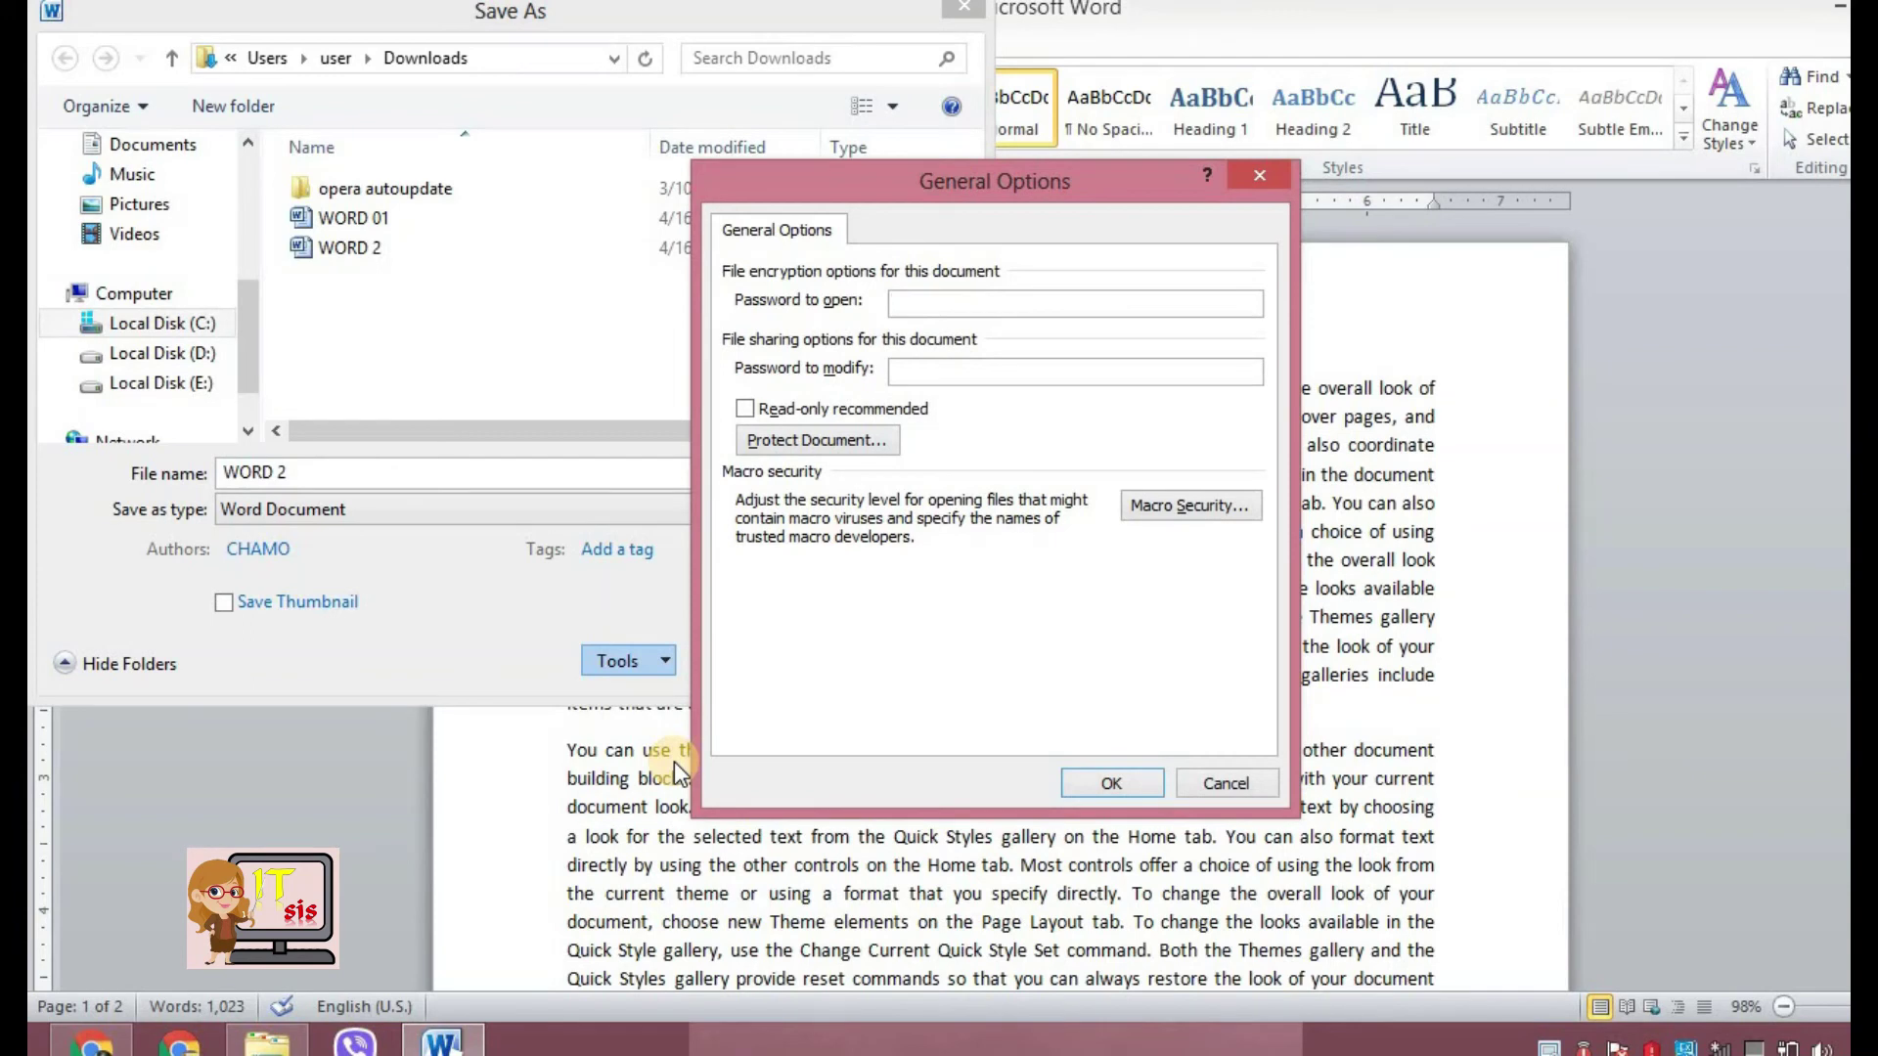
- Set a four-character password to open WORD 2 and confirm it by re-entering it
click(920, 302)
click(1091, 782)
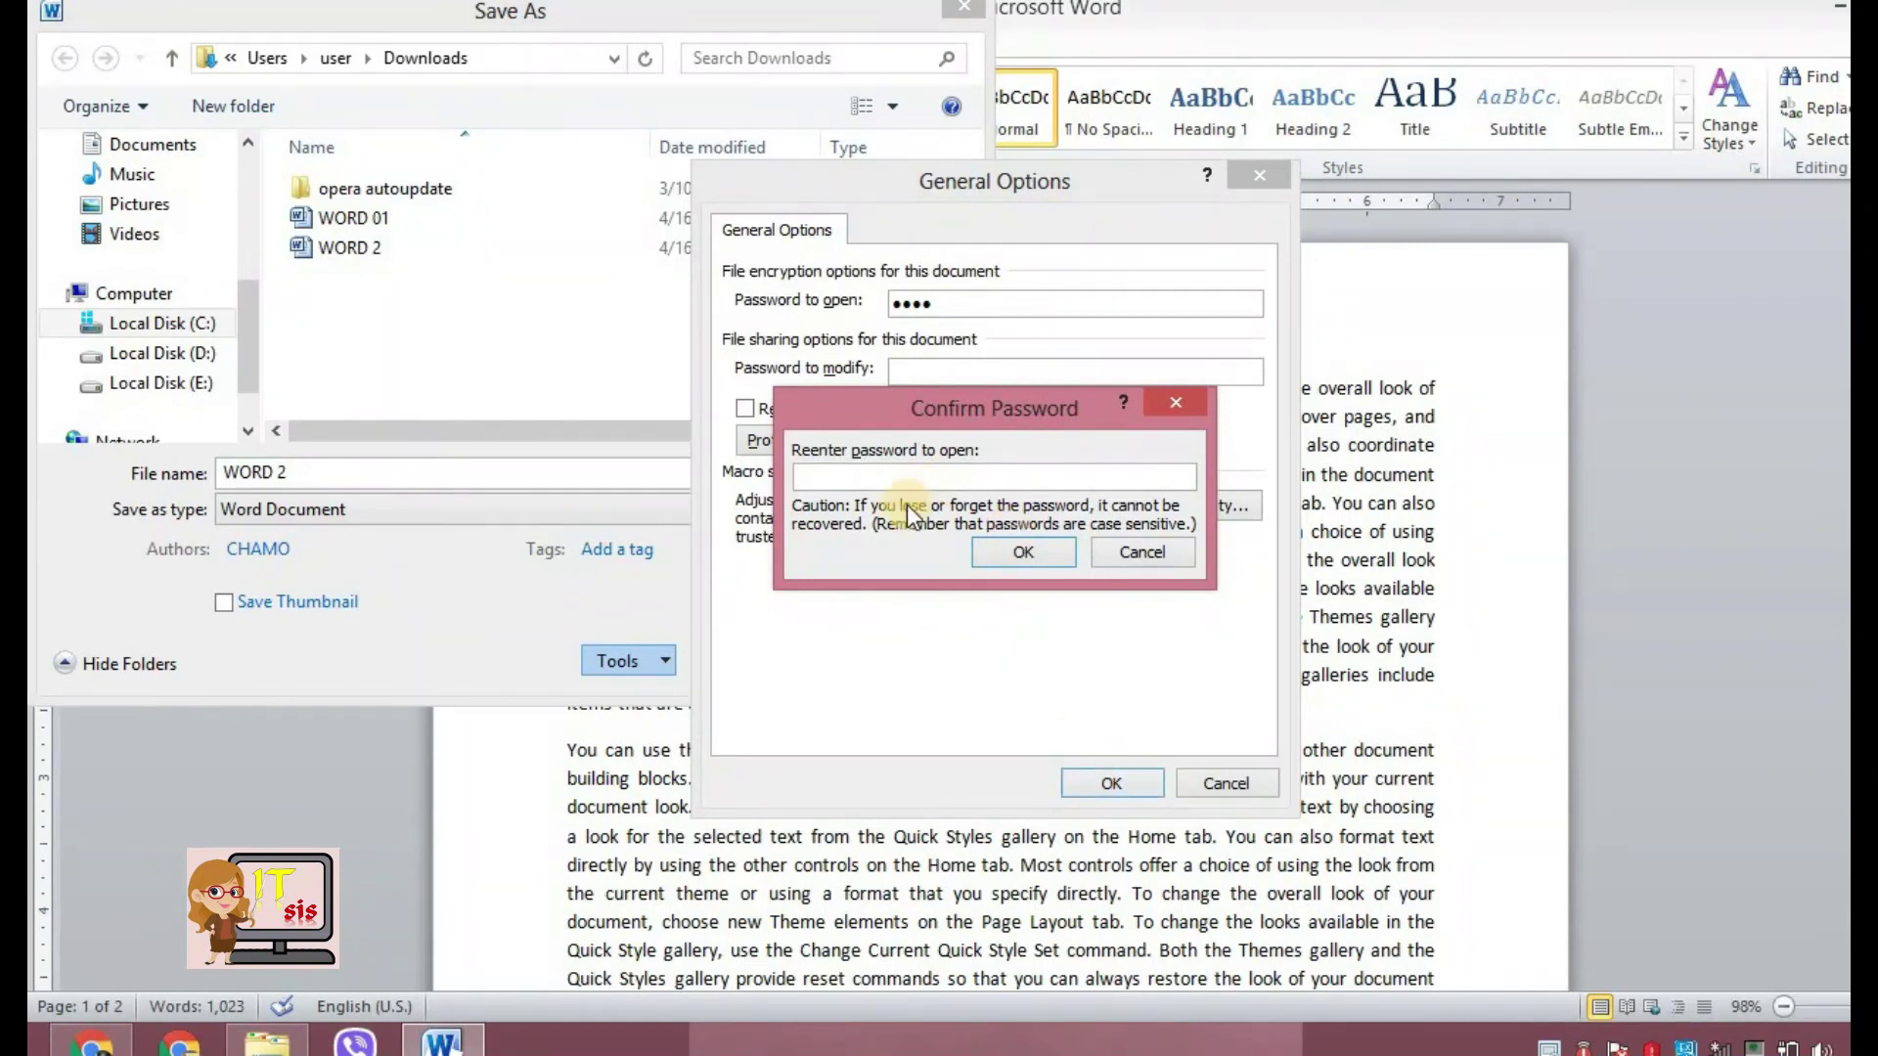
click(856, 477)
click(1023, 551)
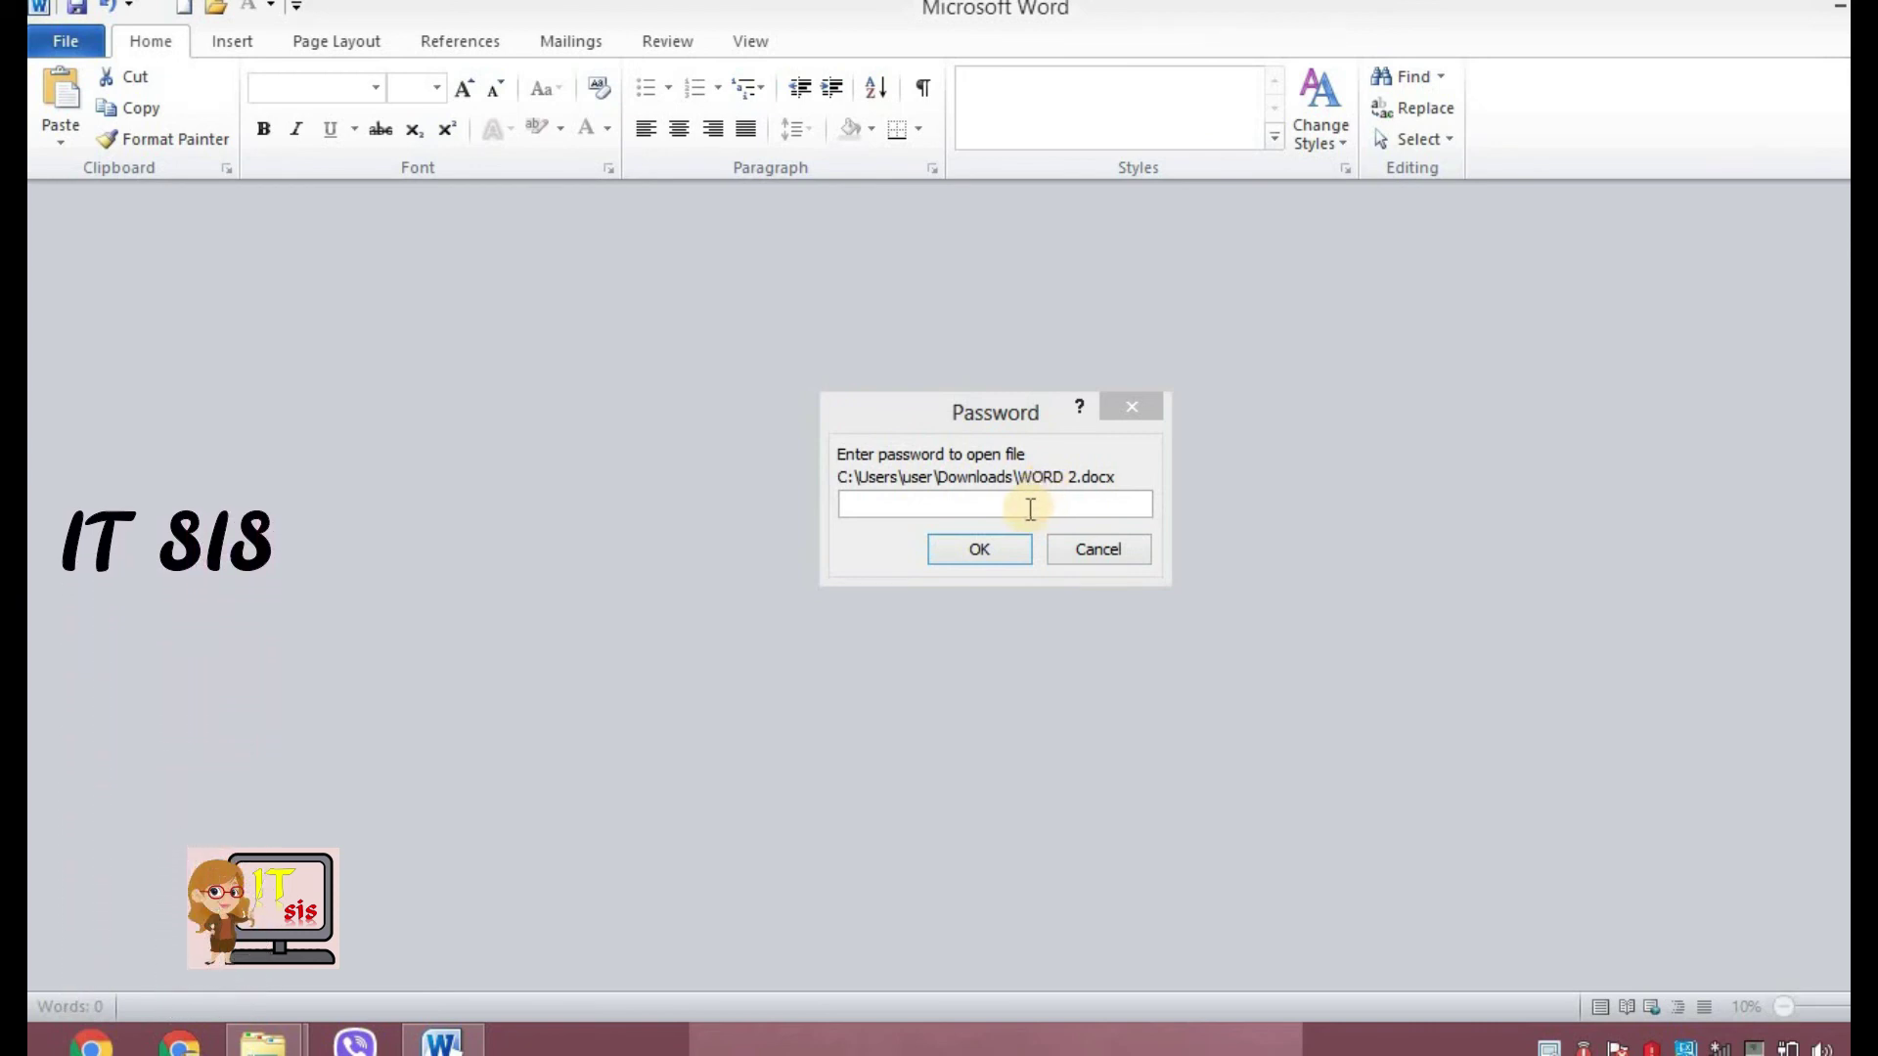
- Enter the four-character password in the Password prompt to open WORD 2
click(1024, 507)
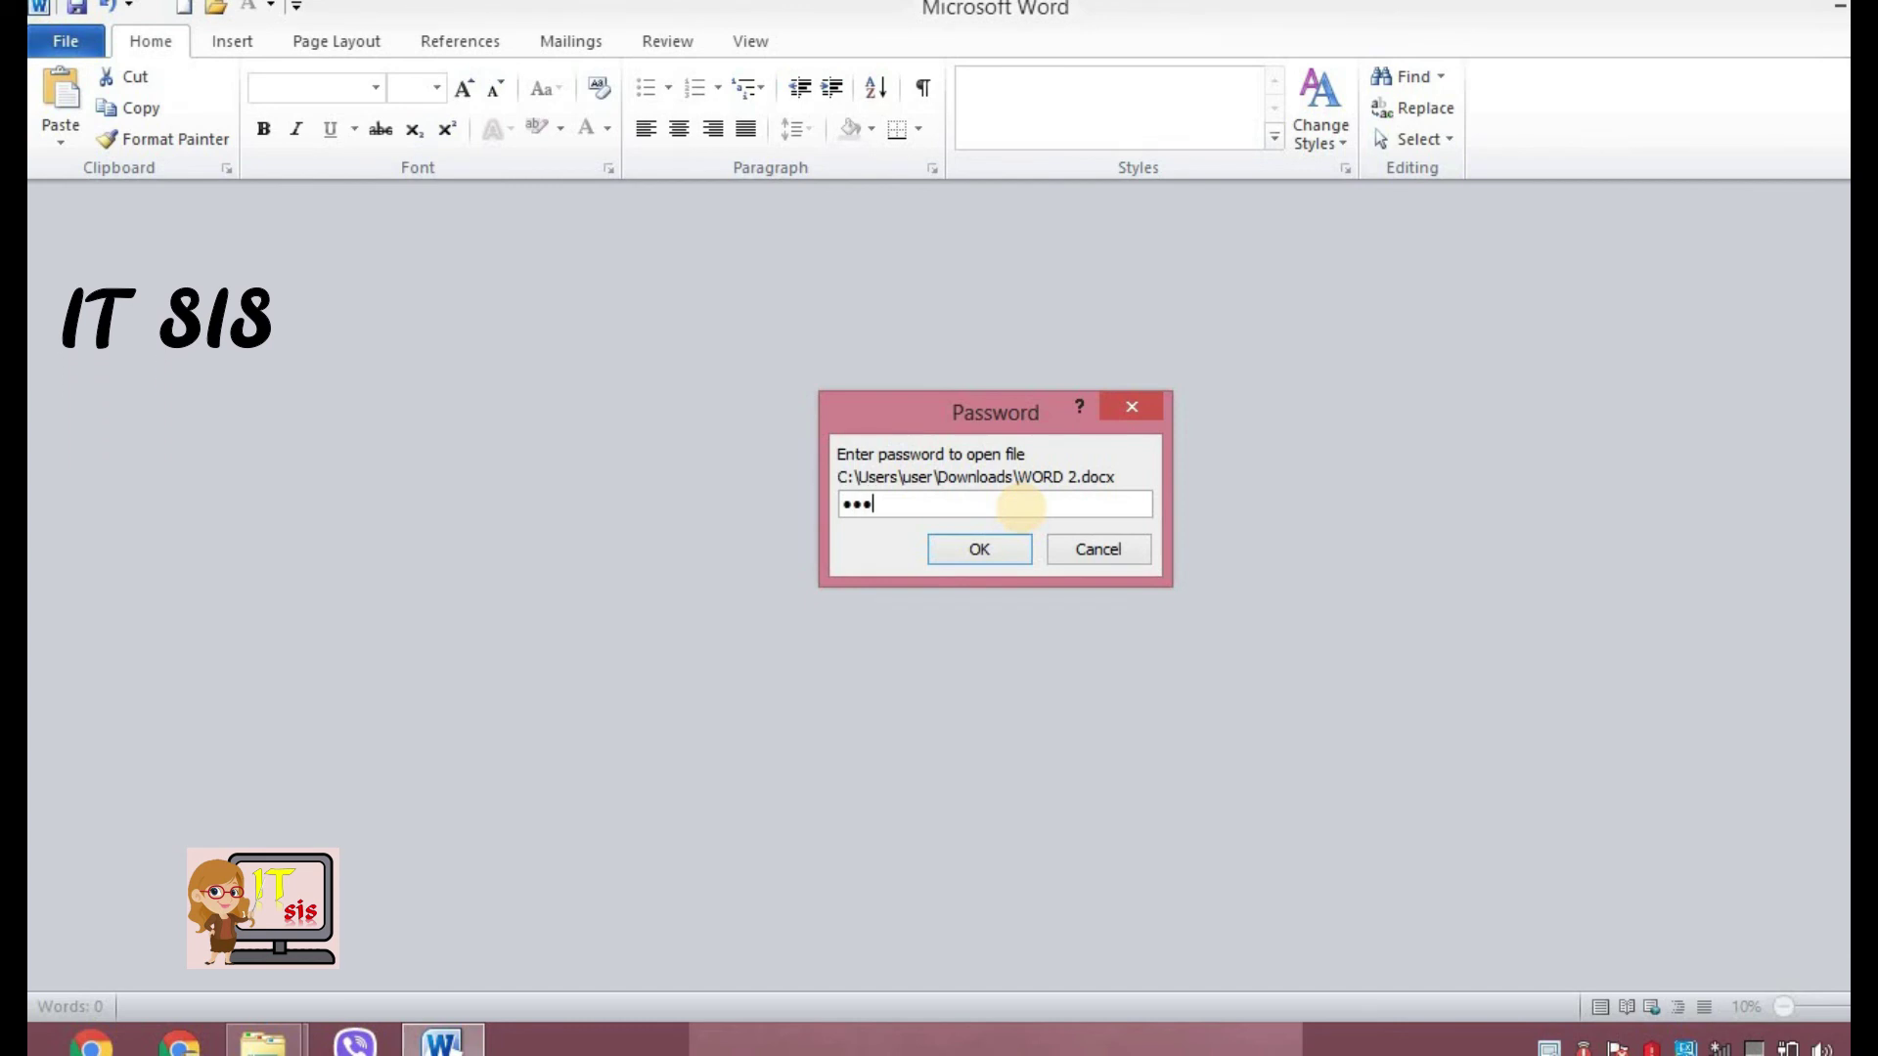
click(987, 554)
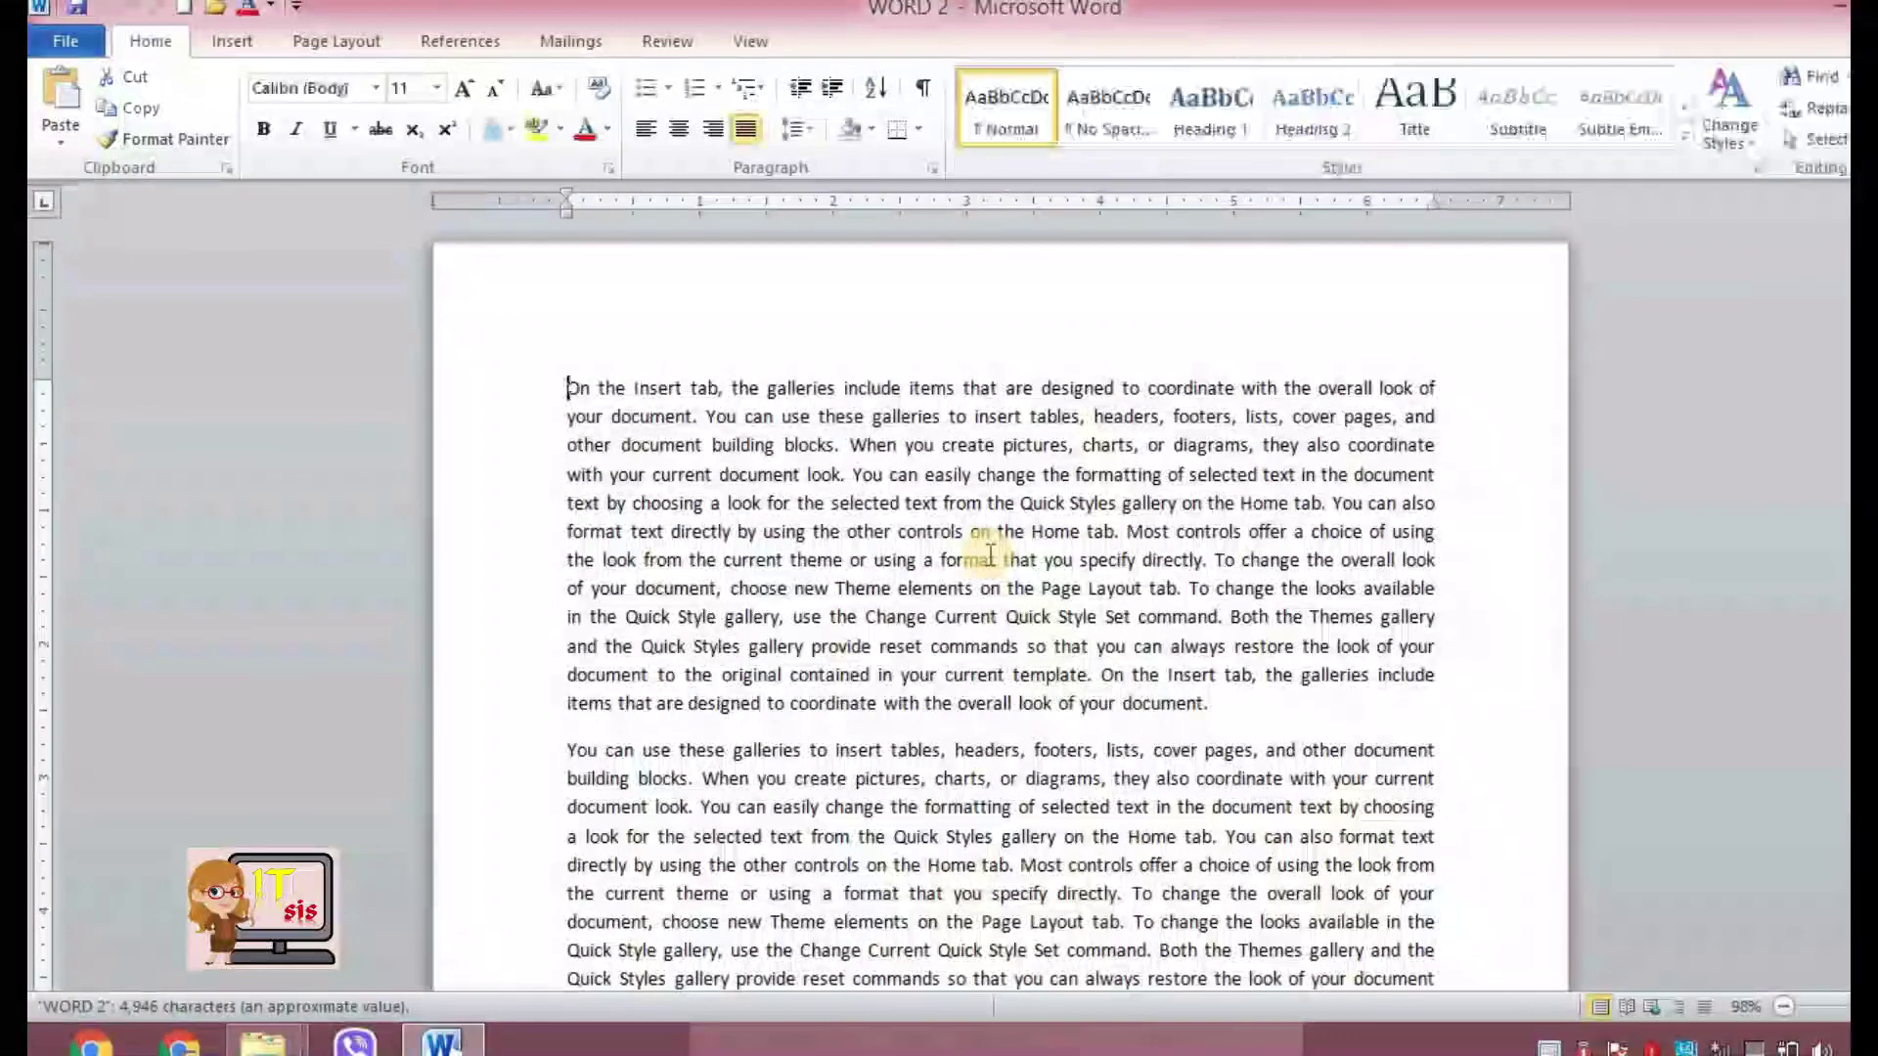